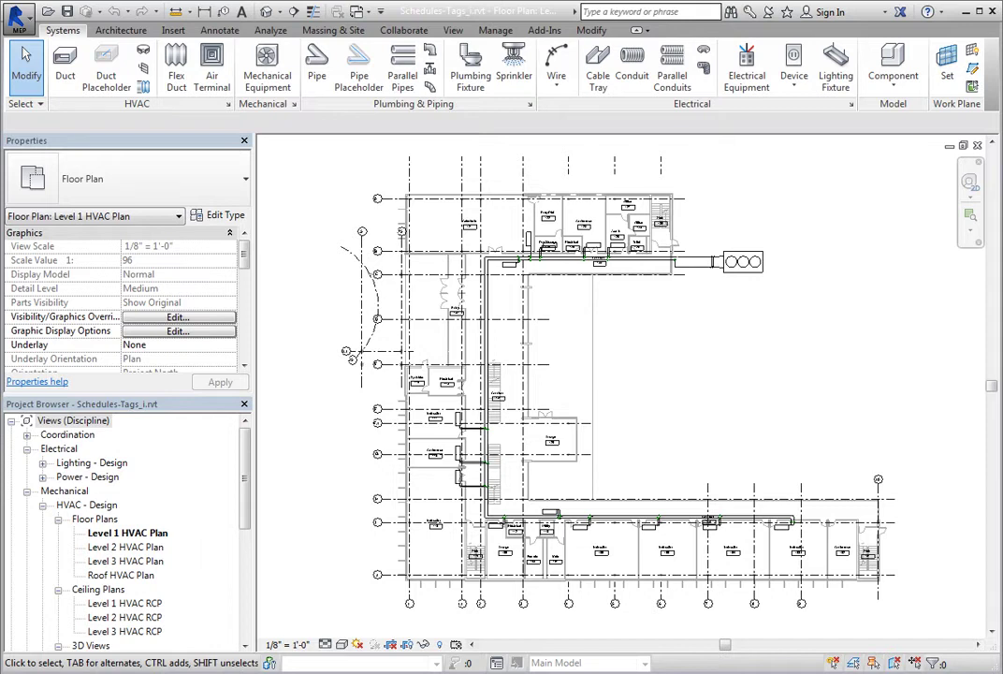
Step: Open the Sub-Discipline project parameter's properties and review the groups it can be placed under
left_click(493, 29)
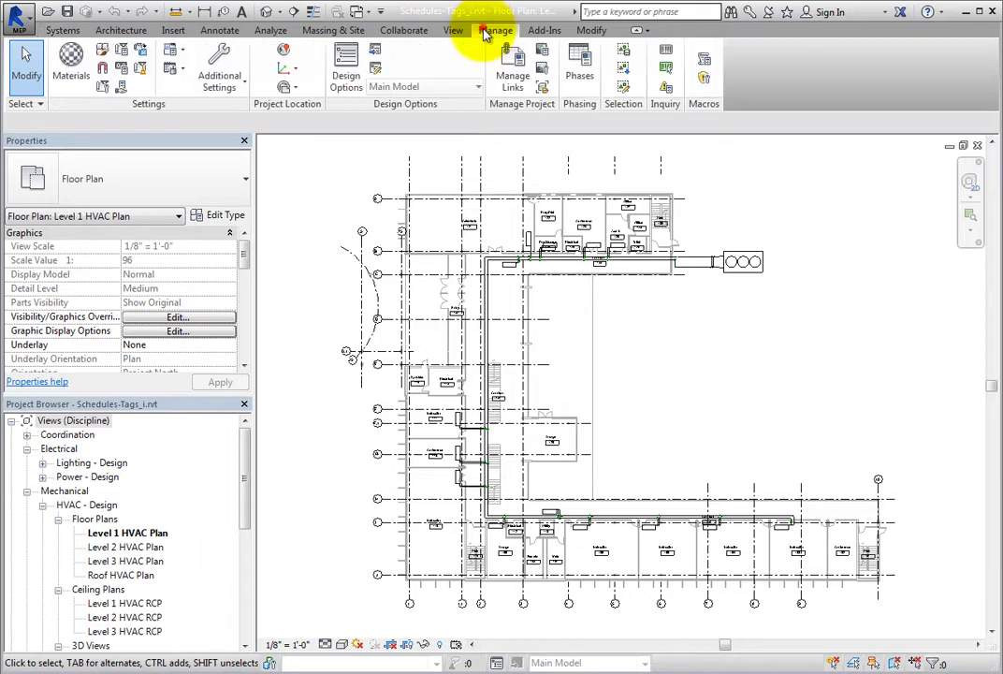
left_click(120, 52)
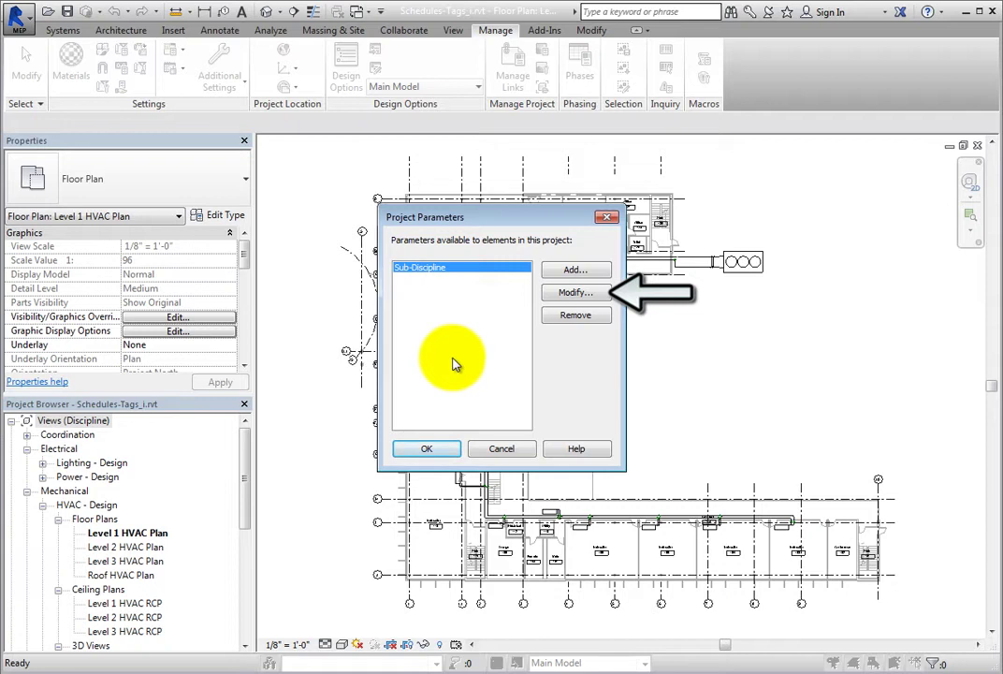
left_click(577, 292)
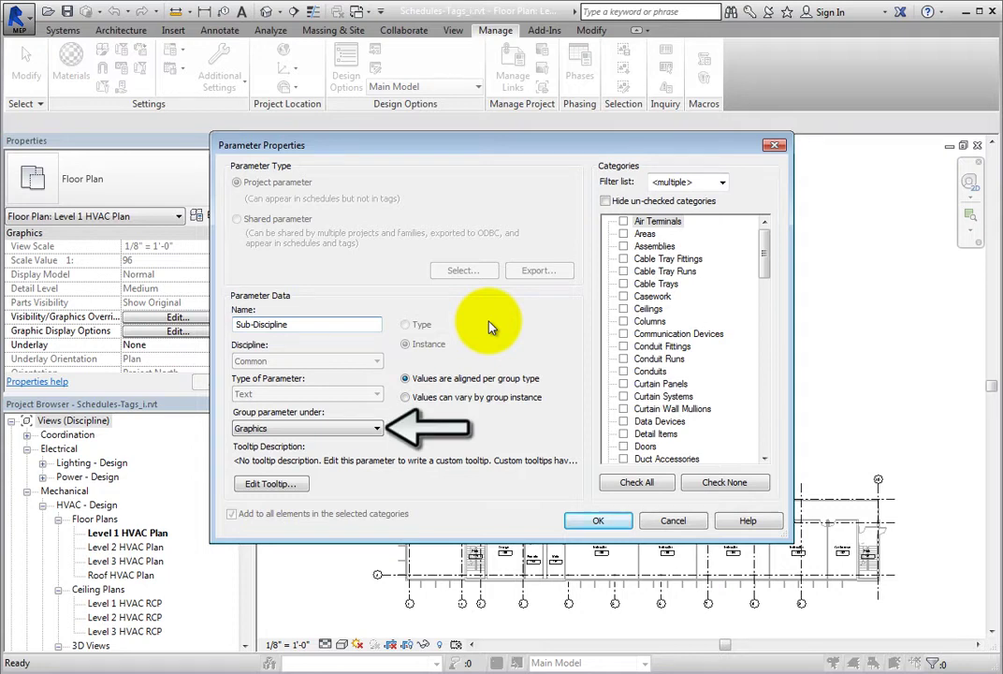
left_click(375, 429)
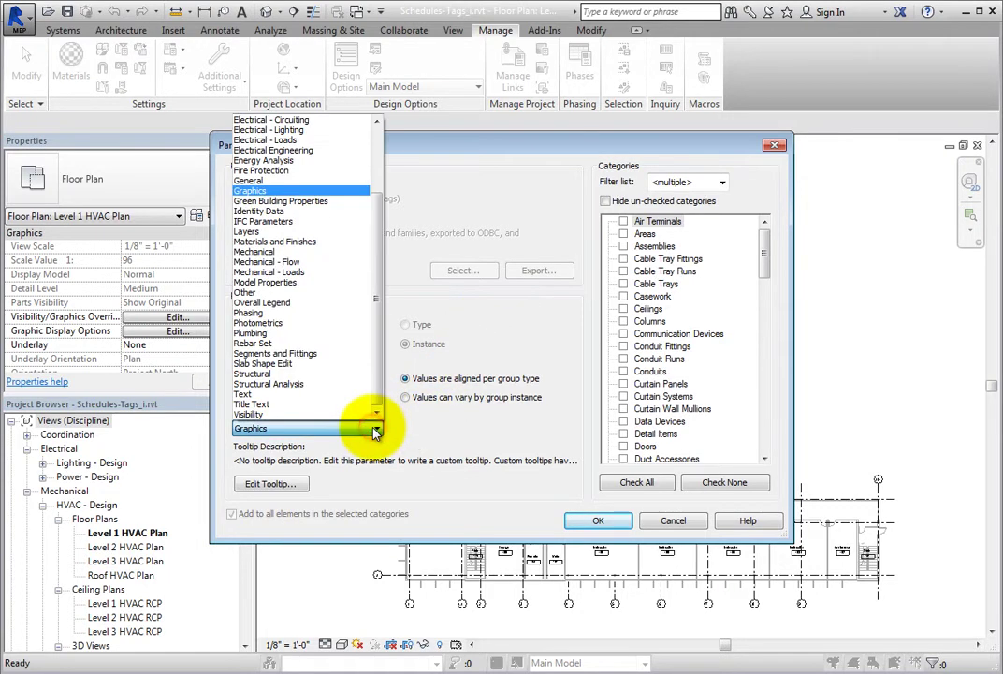
scroll(379, 370, "up", 2)
left_click_drag(384, 365, 370, 399)
left_click(375, 429)
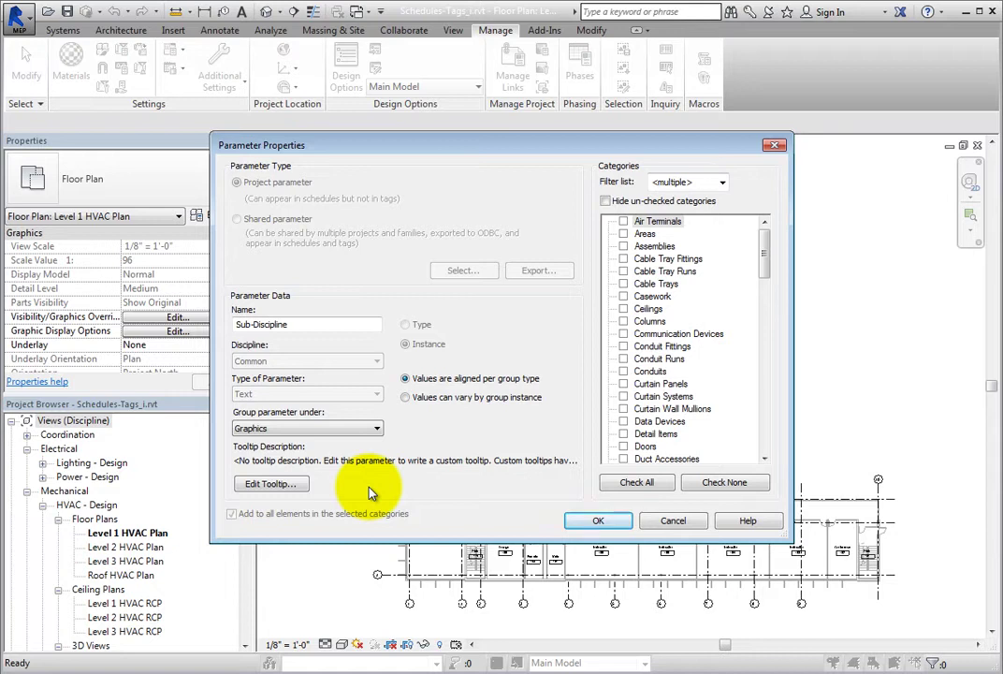
Step: Inspect the Sub-Discipline parameter's tooltip text and its options for aligning or varying values across groups, keeping the settings unchanged
left_click(270, 484)
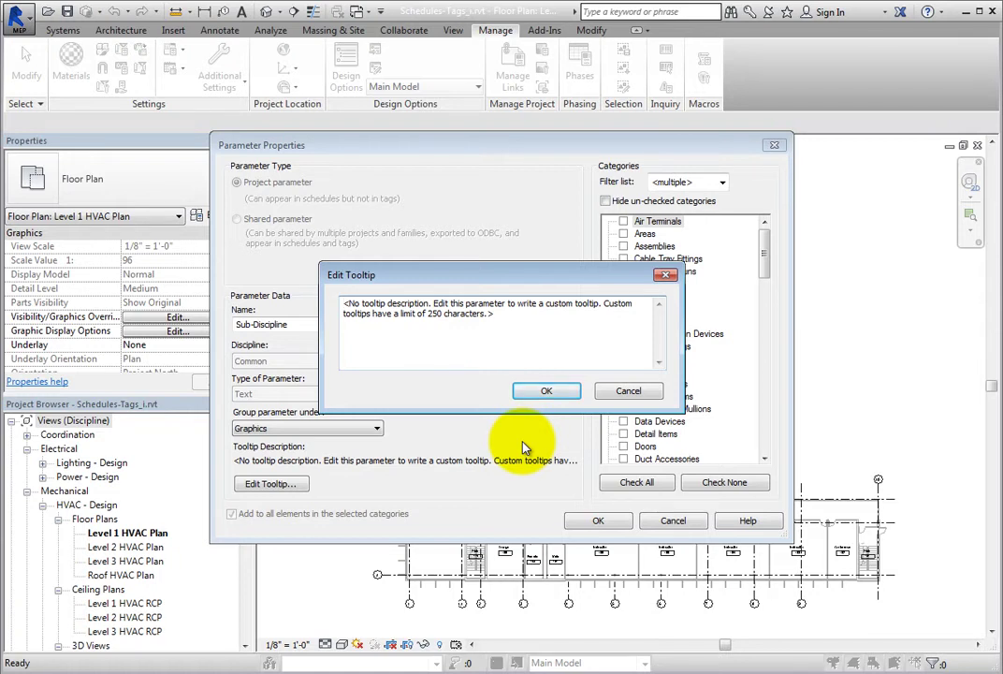
left_click_drag(510, 318, 268, 303)
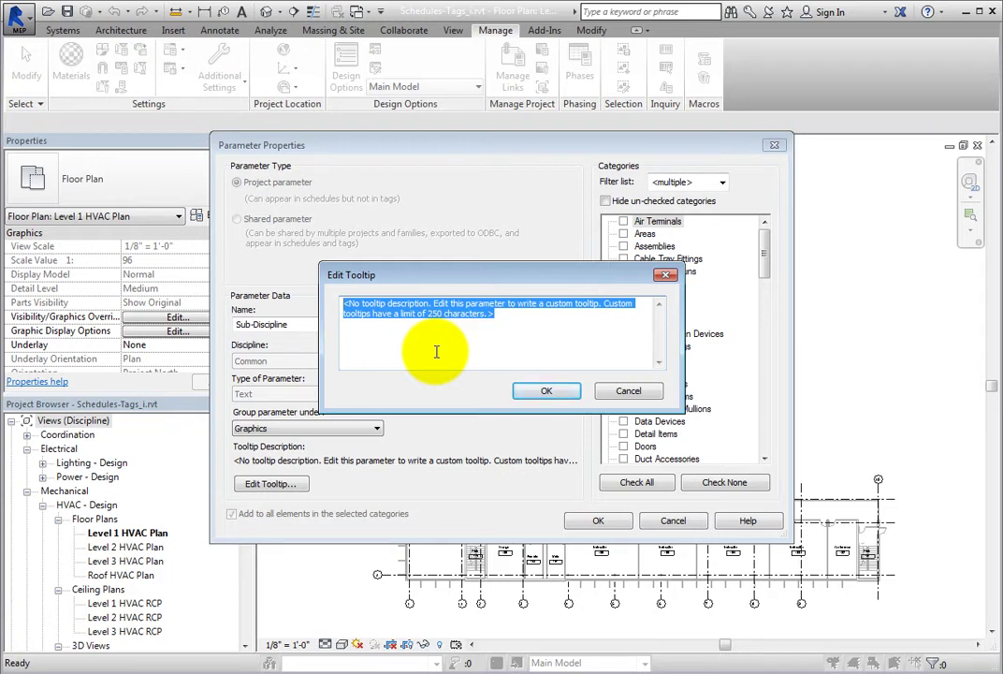
left_click(609, 391)
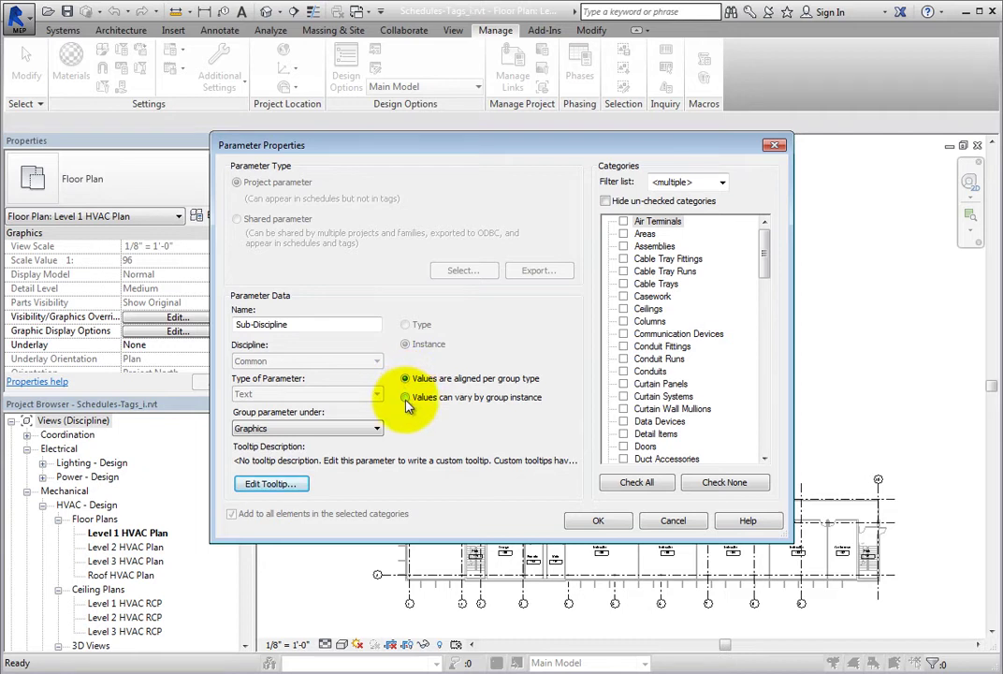
left_click(405, 398)
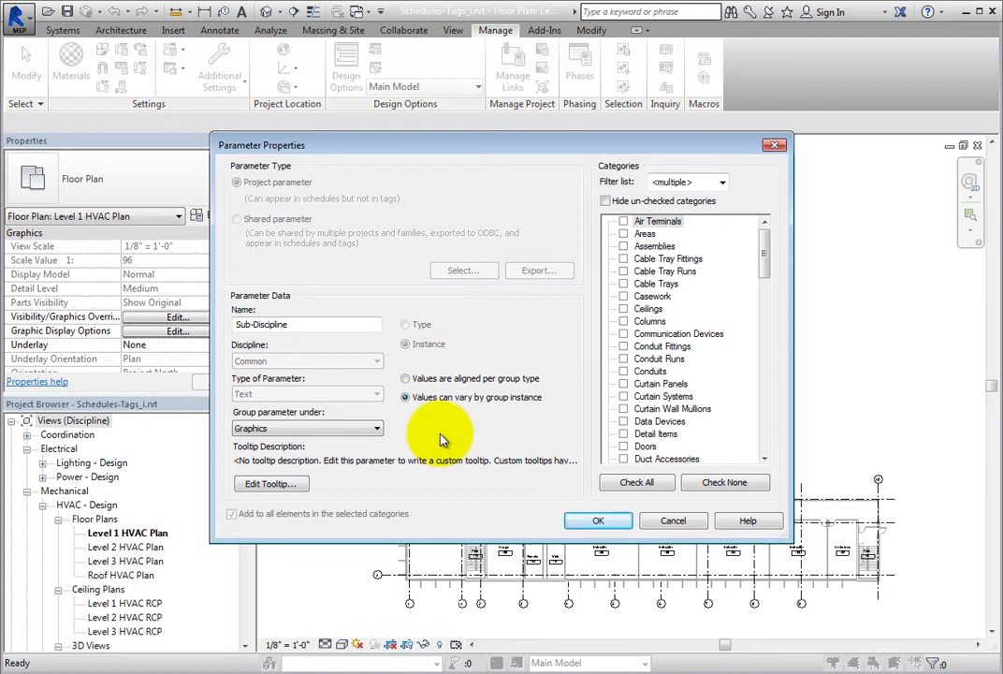
left_click(406, 379)
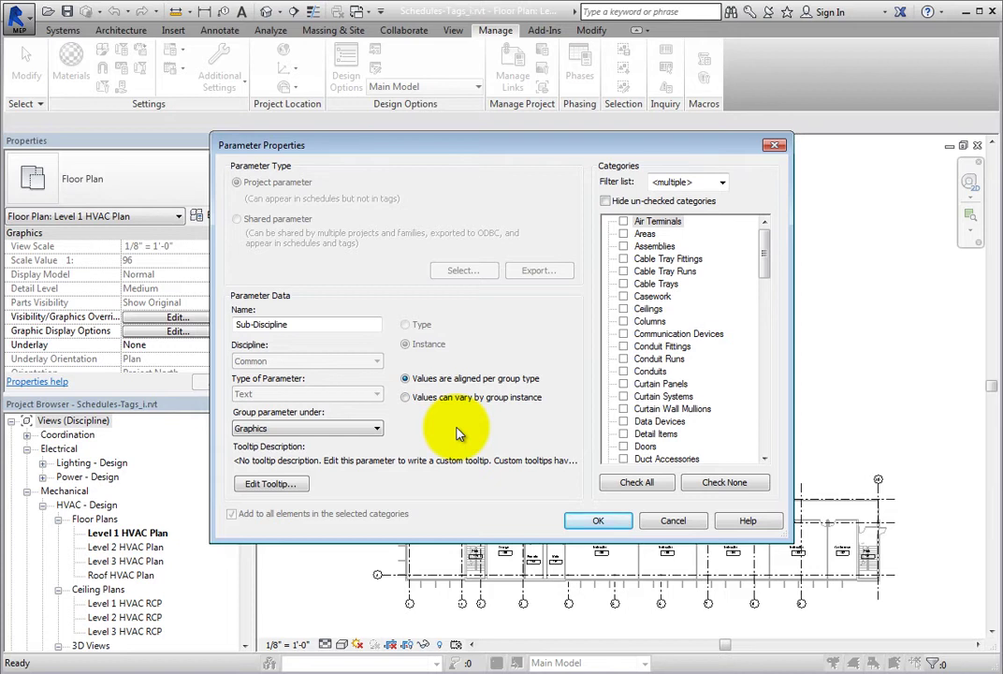
Step: Review the categories assigned to the Sub-Discipline parameter with un-checked ones hidden, and close its properties without saving
left_click_drag(765, 262, 760, 455)
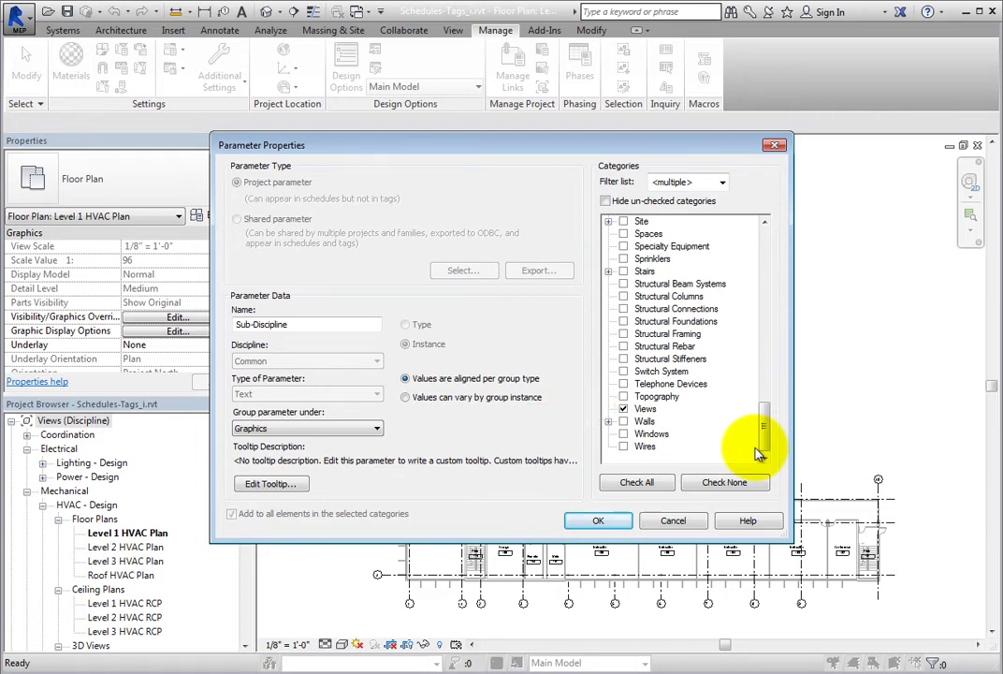
left_click(608, 202)
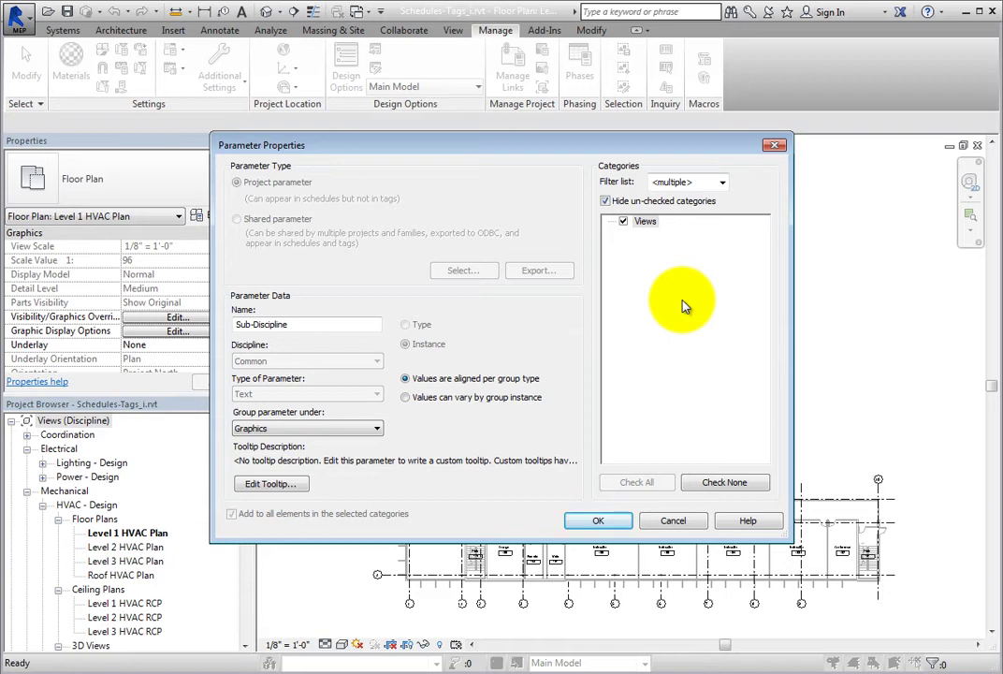
left_click(694, 524)
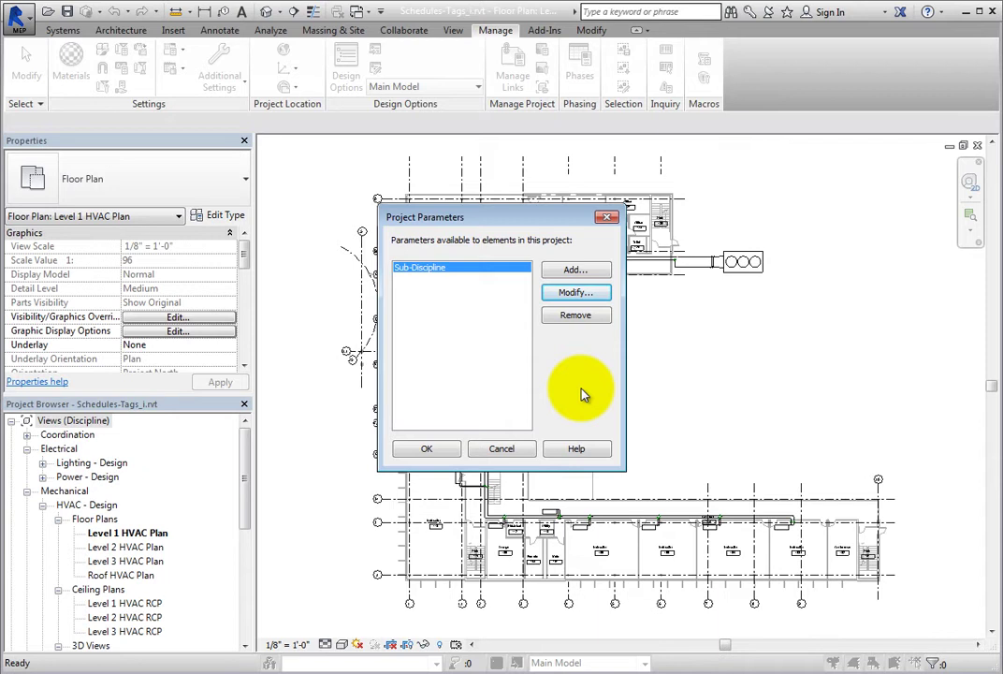
Step: Add a project parameter named Max NC with the Common discipline and the Text parameter type
left_click(575, 270)
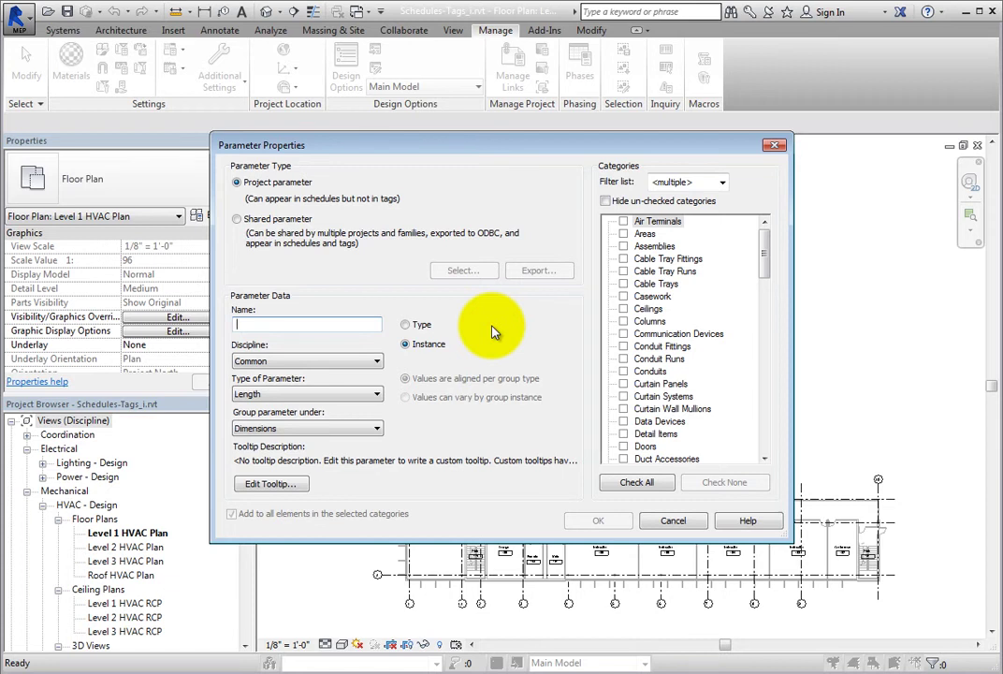
type("Max NC")
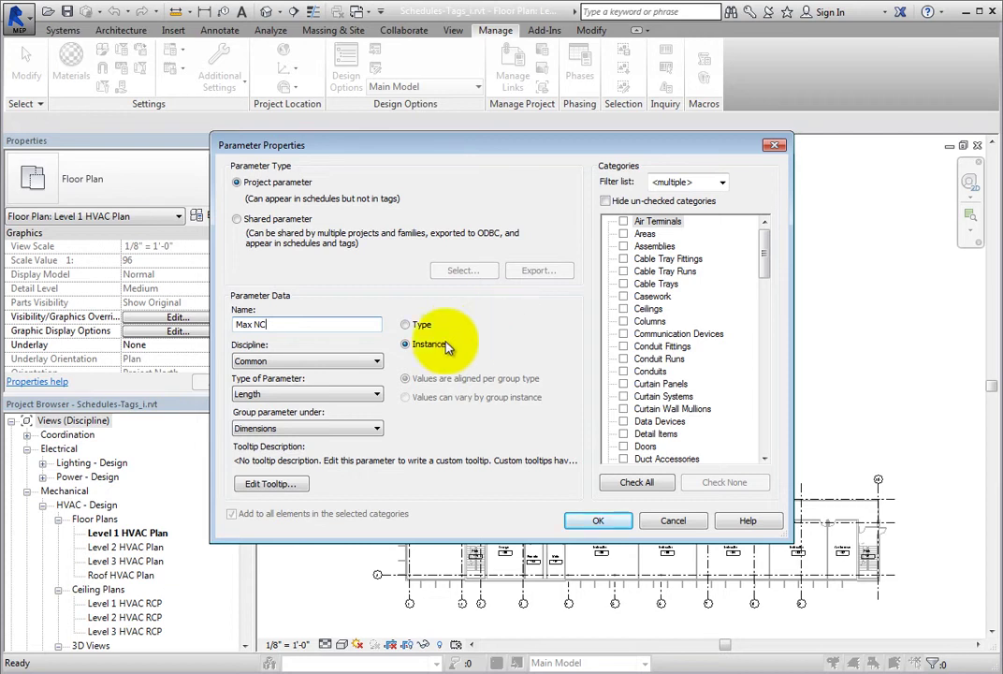
left_click(376, 361)
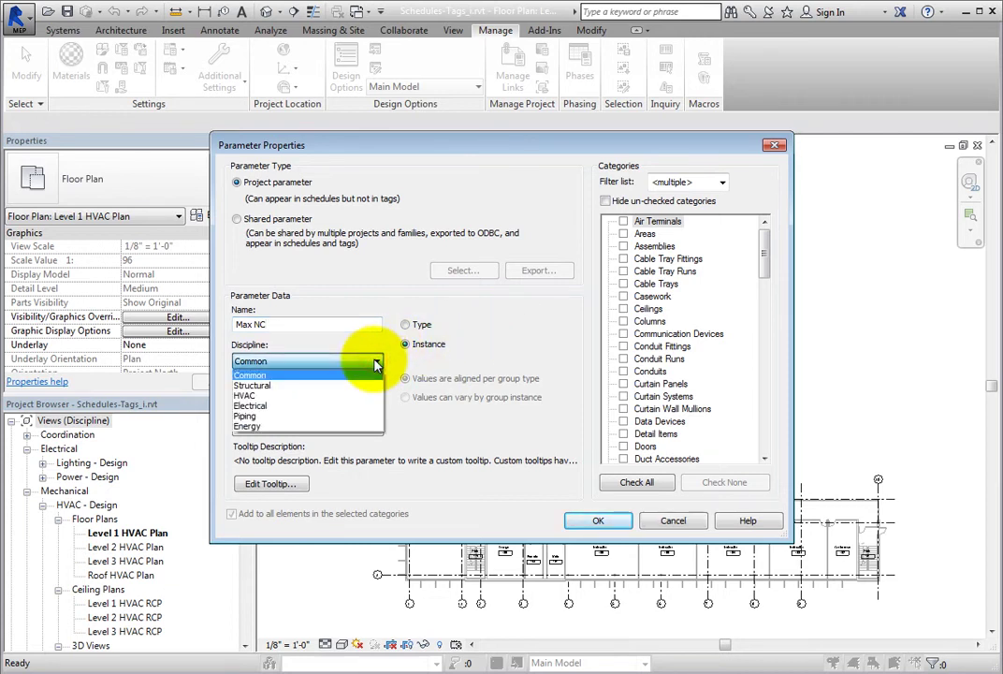
left_click(376, 363)
left_click(375, 394)
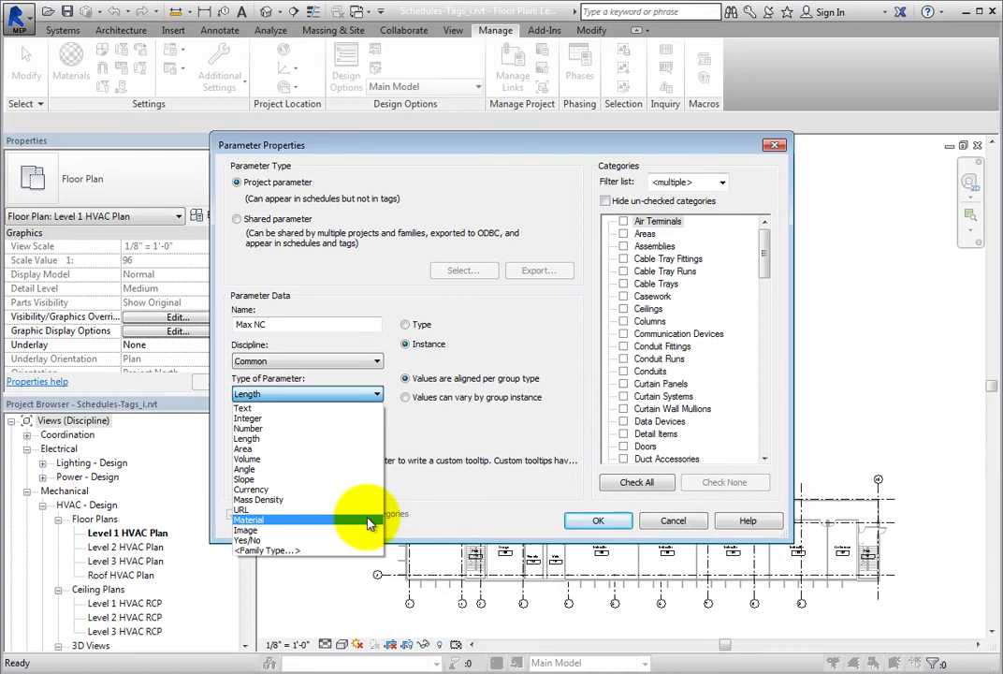
left_click(372, 409)
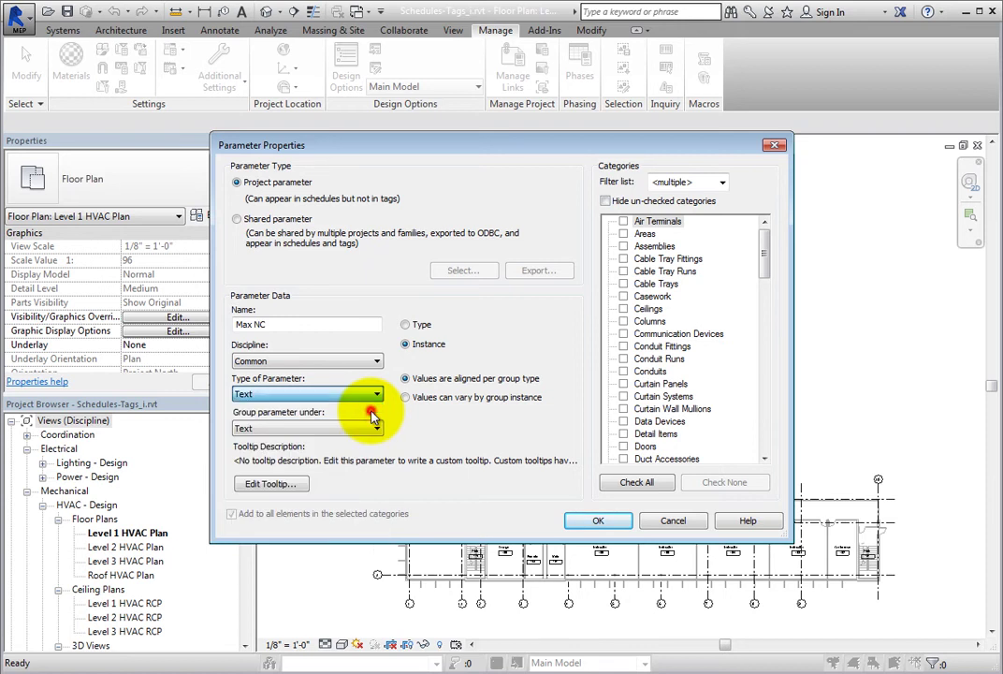
Step: Group the Max NC parameter under Green Building Properties and let its values vary by group instance
left_click(375, 430)
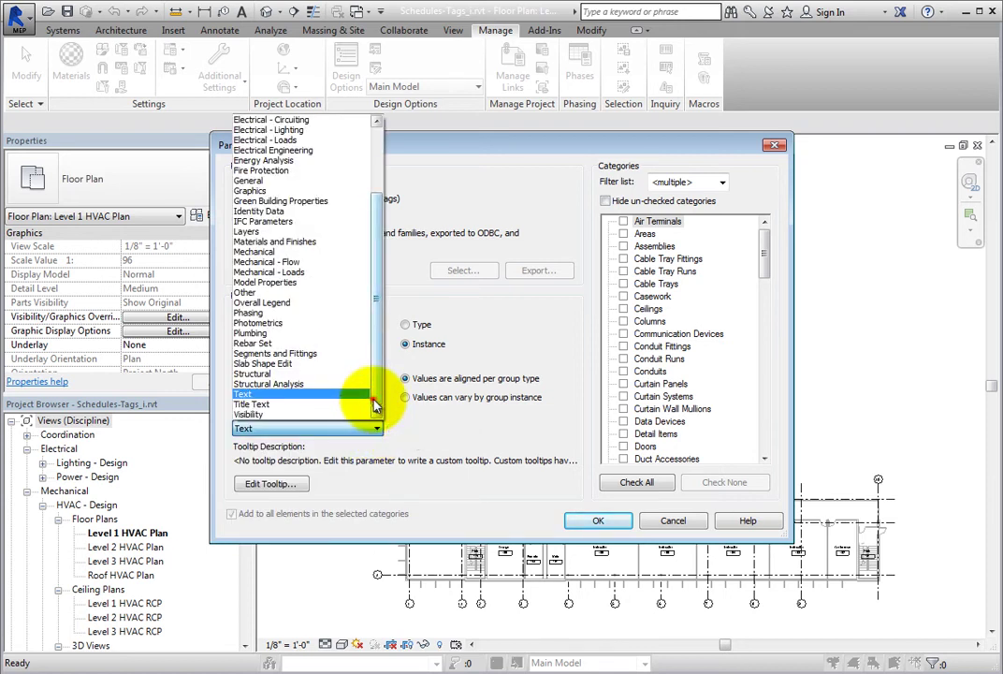
left_click_drag(374, 402, 371, 355)
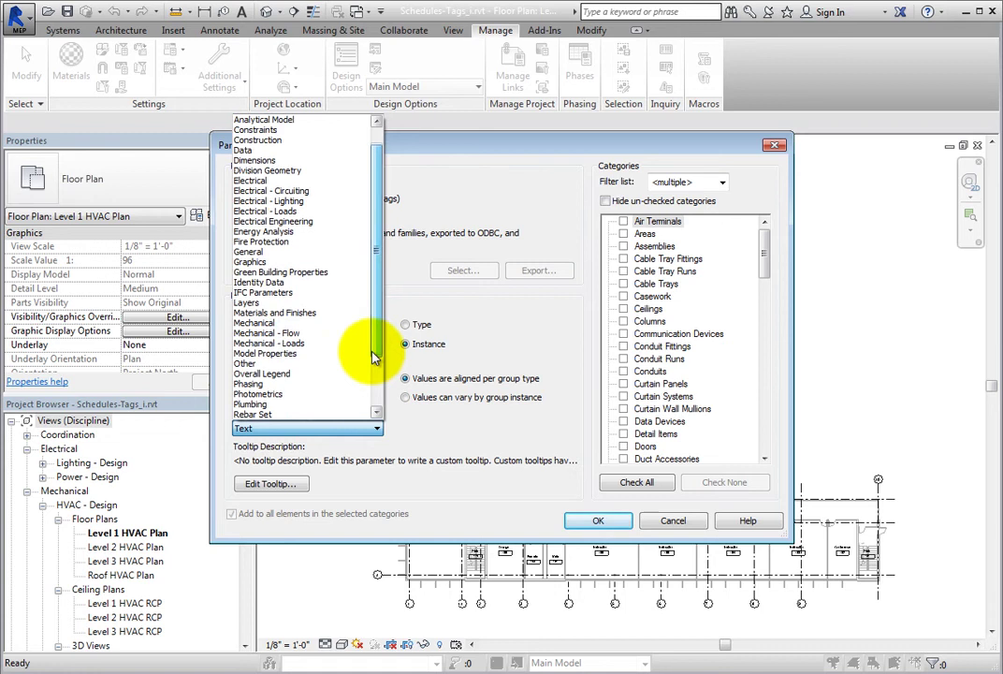
left_click(353, 273)
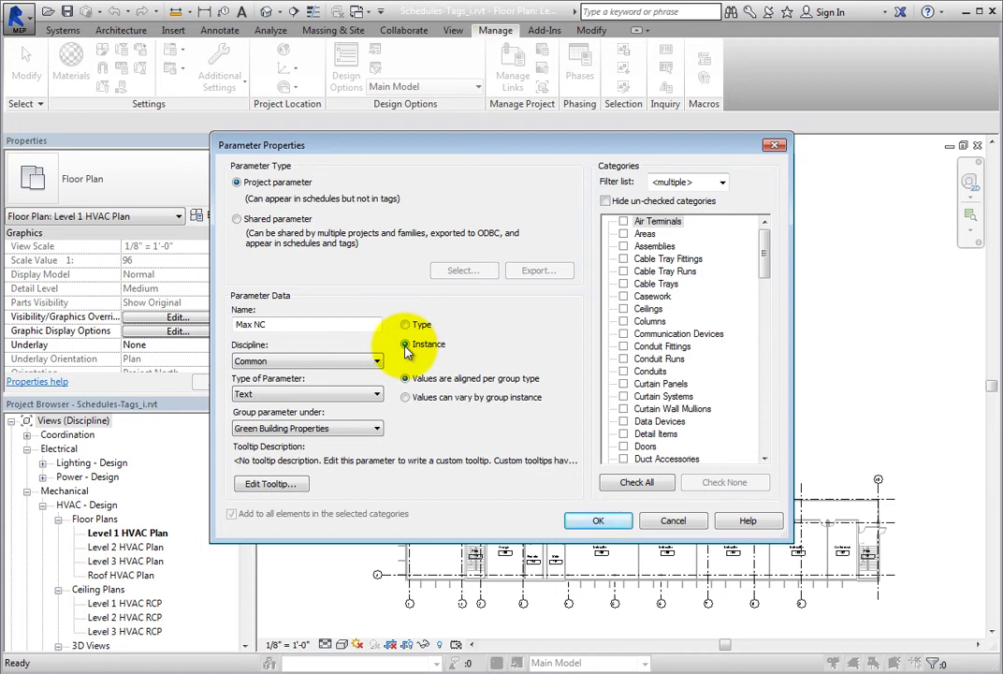
left_click(404, 398)
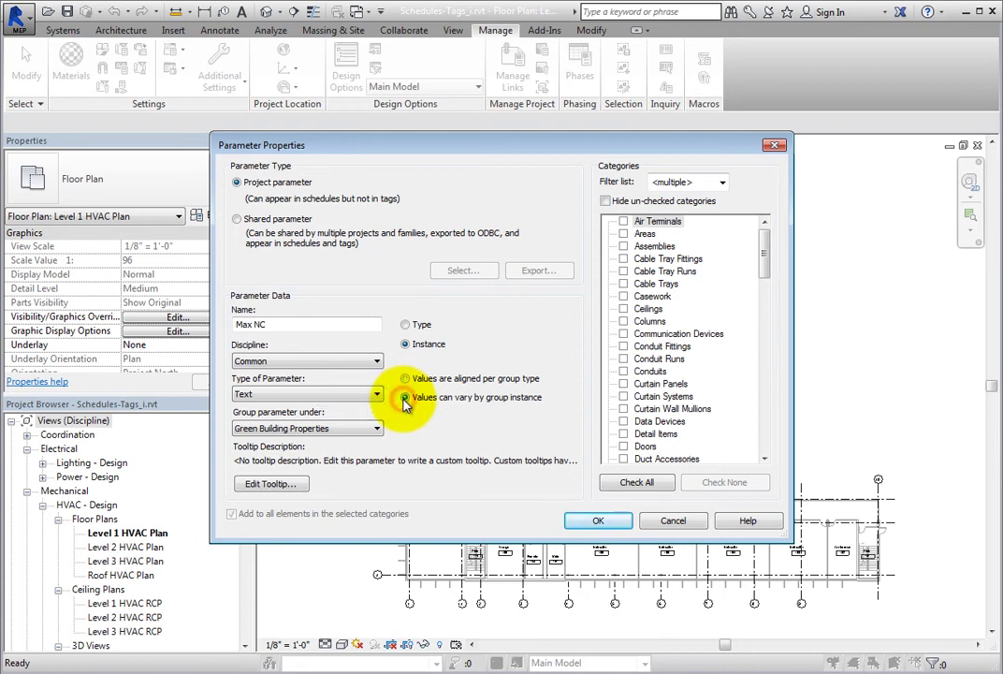
Step: Set the Max NC parameter's tooltip to "Specify maximum NC value based on the space the duct system is serving."
left_click(294, 487)
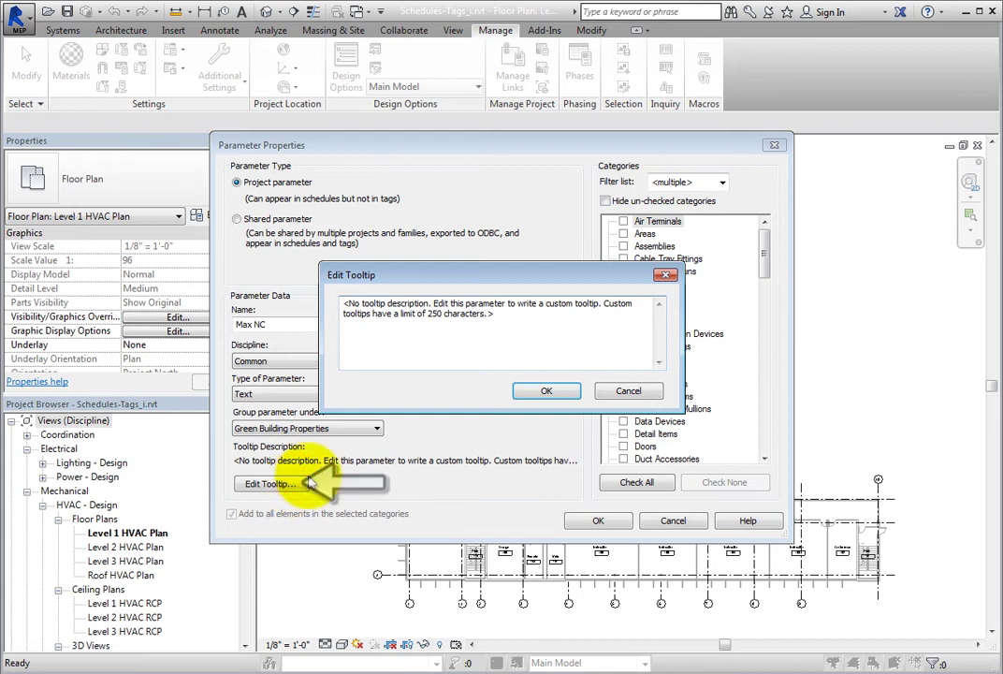
left_click(501, 316)
left_click_drag(501, 315, 347, 303)
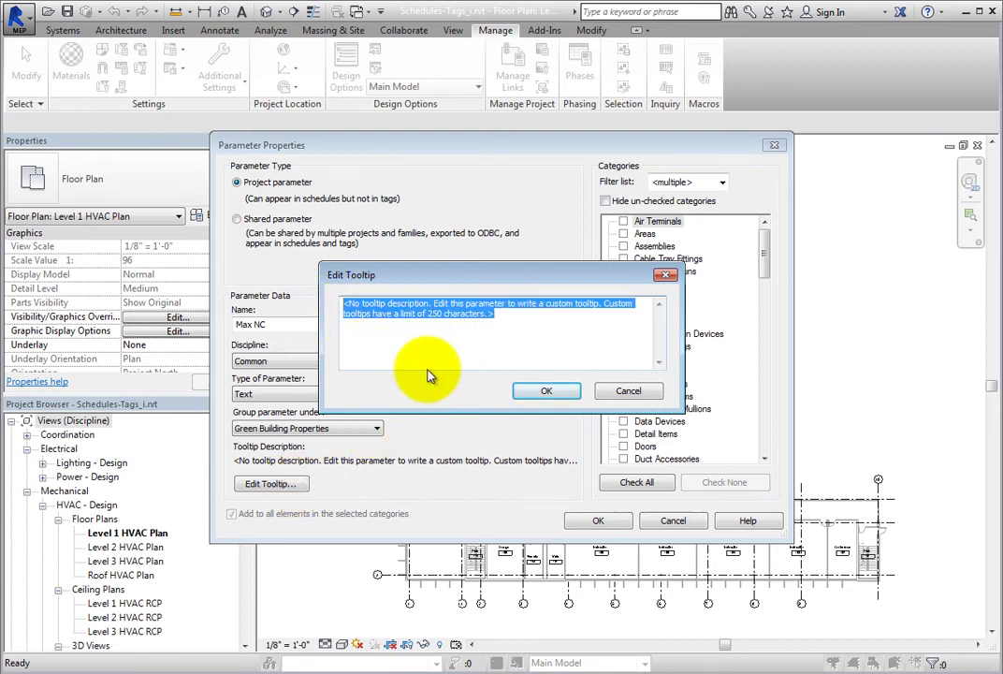
type("pecif")
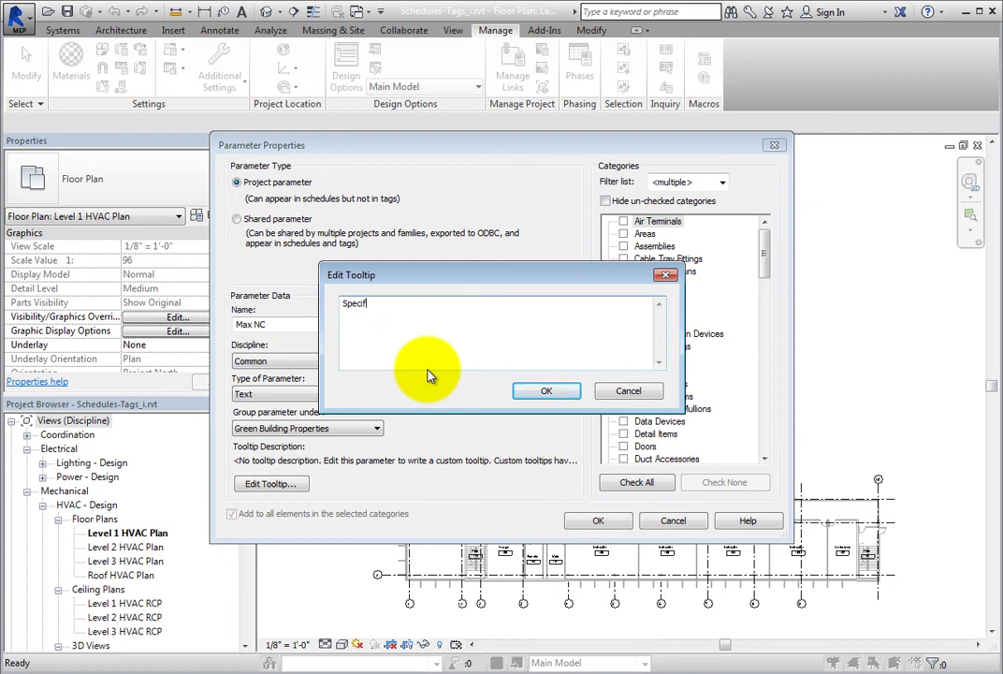
type("y maximum NC value based ")
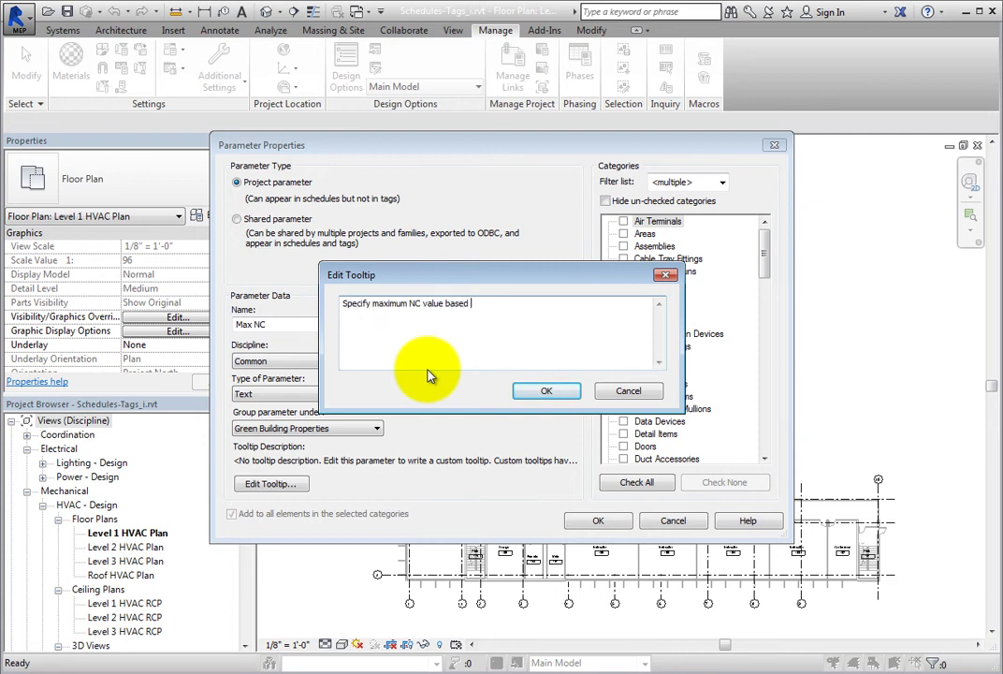
type("on the space the duct system is")
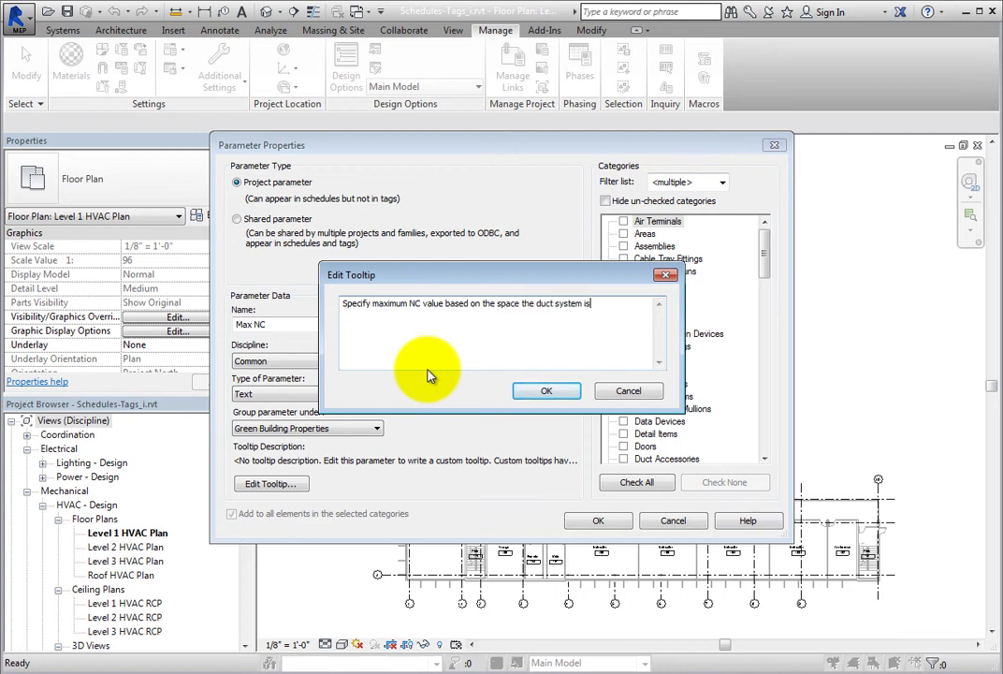
type(" serving.")
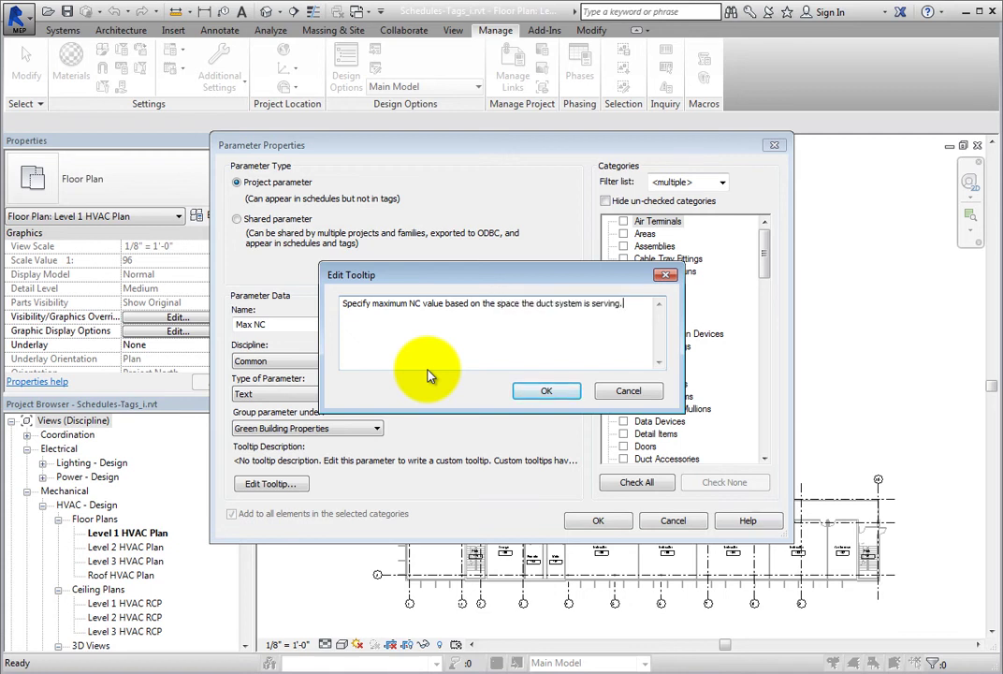
left_click(563, 400)
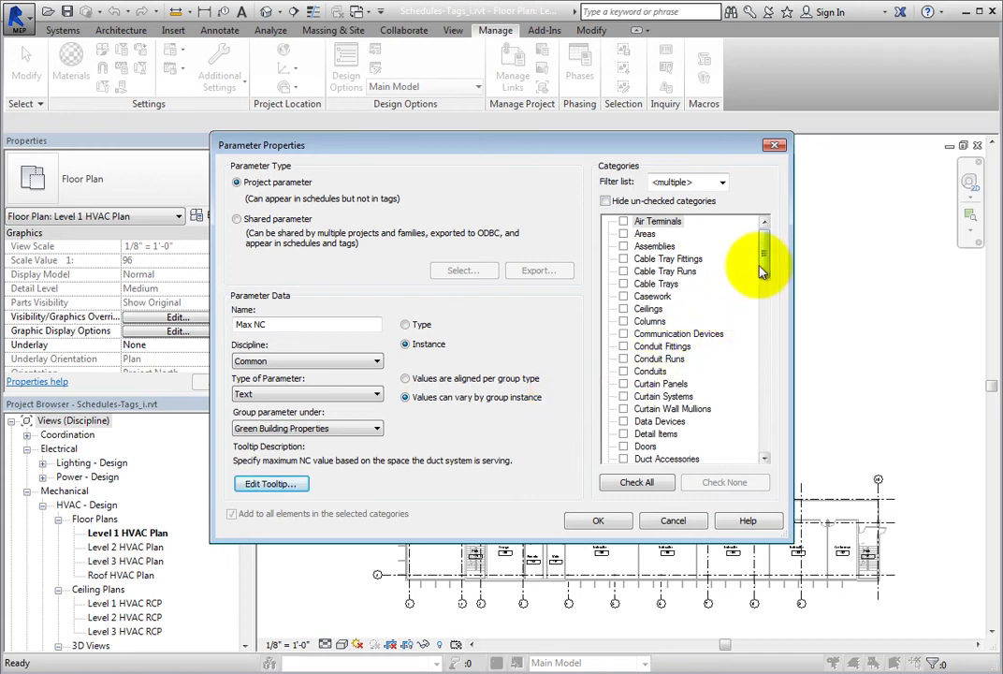
Step: Assign Max NC to the Duct Accessories, Duct Fittings, Duct Insulations, Duct Linings, Duct Placeholders, Duct Systems and Ducts categories
left_click_drag(764, 269, 766, 298)
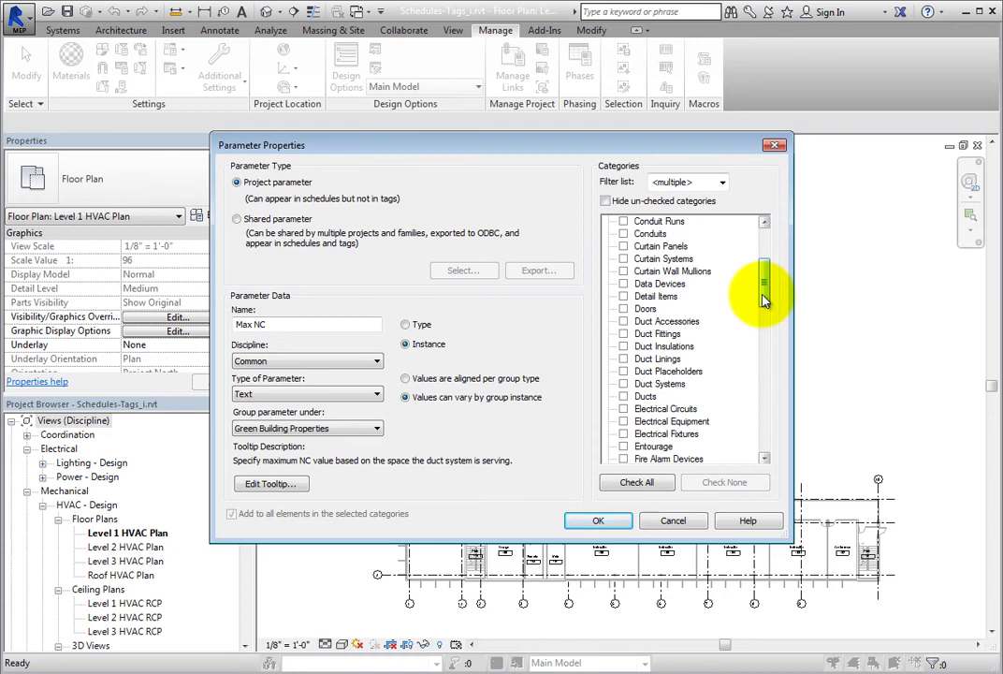
left_click(623, 321)
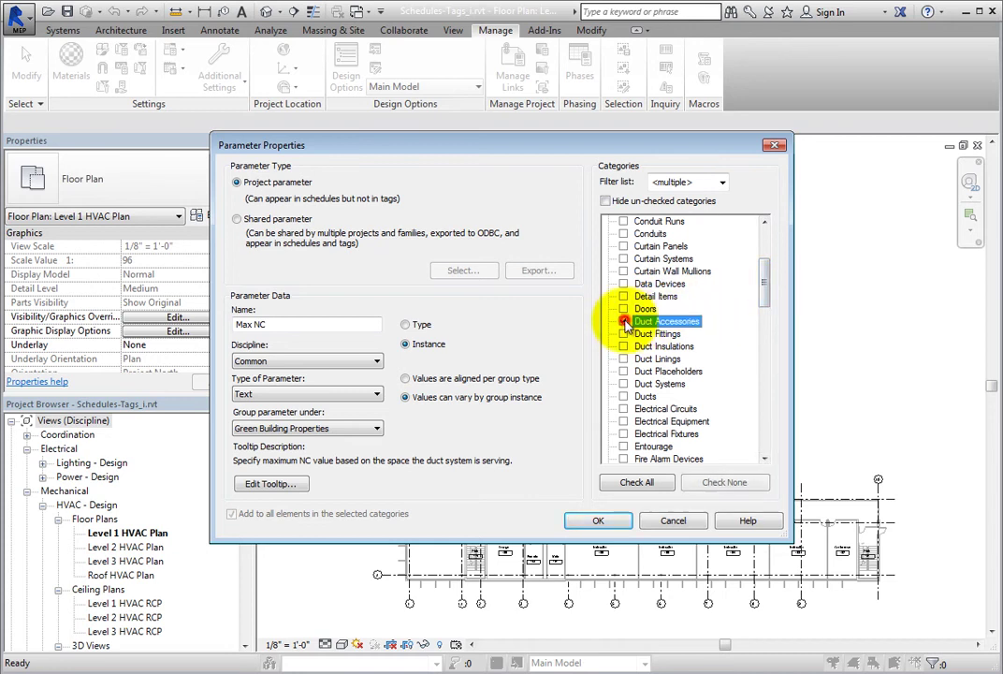
left_click(624, 334)
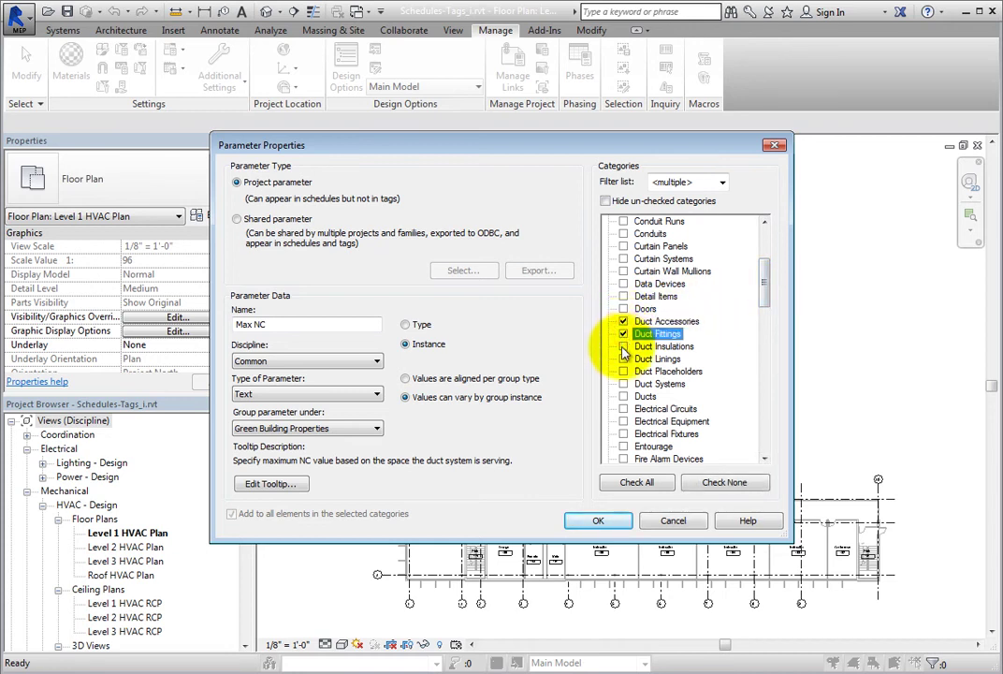
left_click(624, 348)
left_click(623, 359)
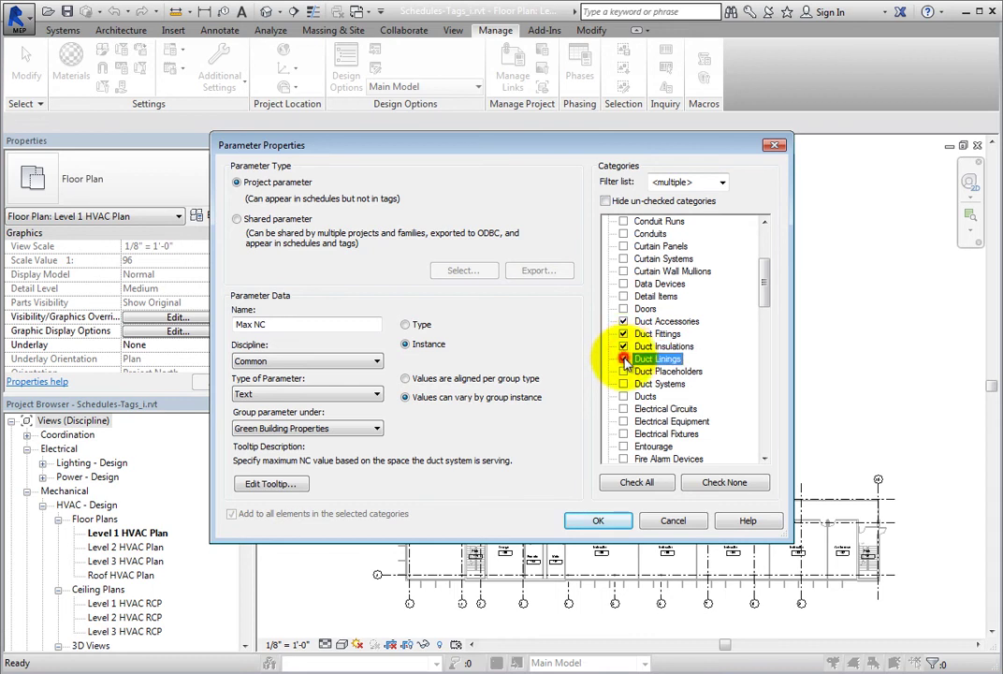
left_click(623, 372)
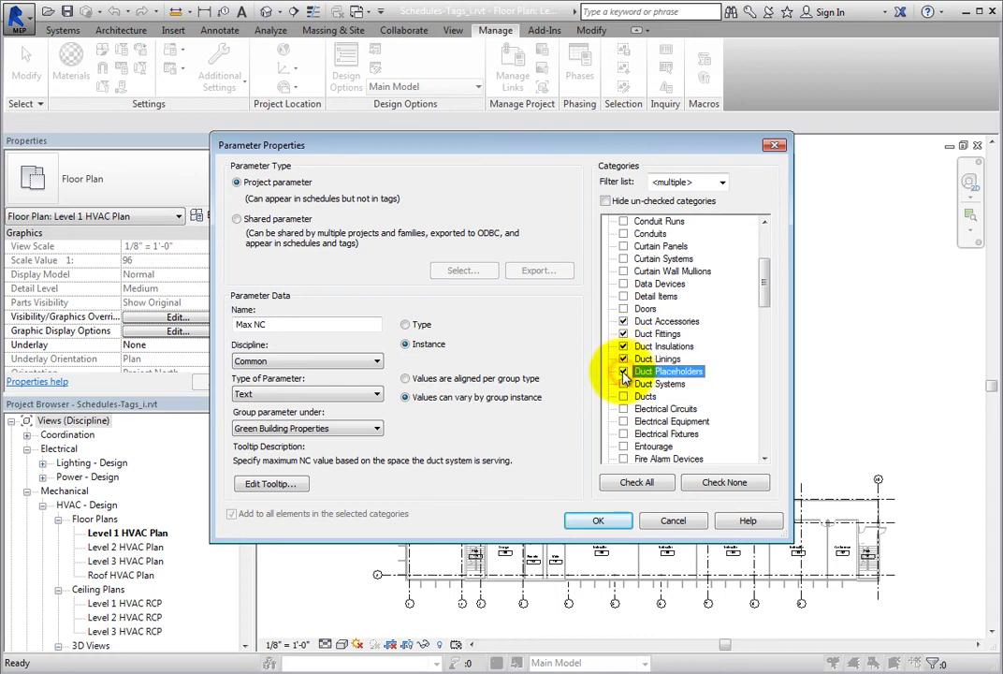
left_click(623, 383)
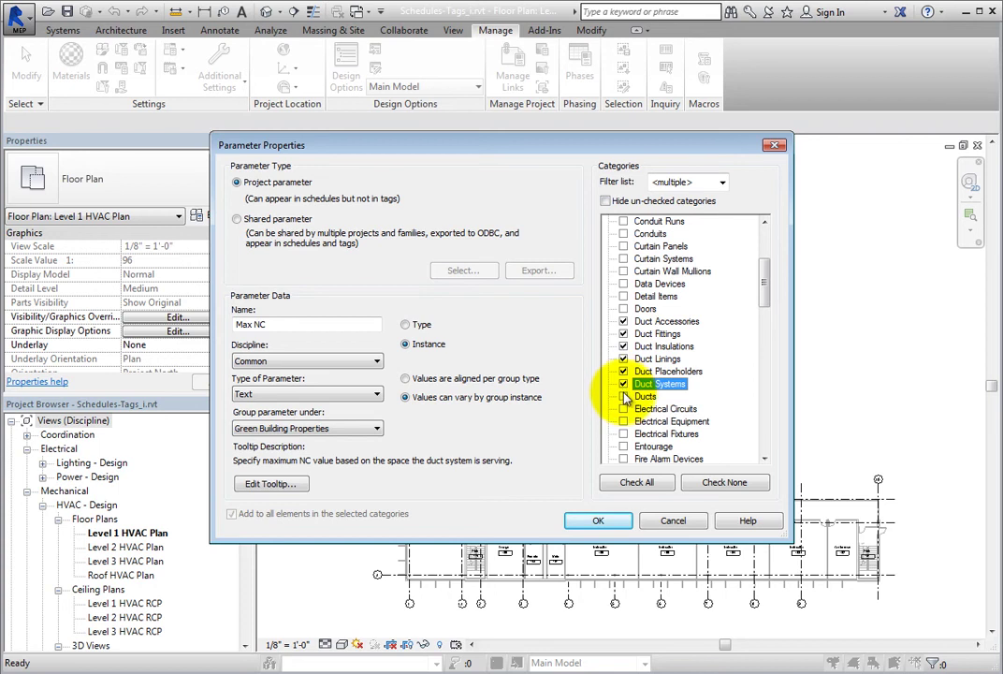
left_click(624, 397)
Step: Include the Flex Ducts category as well, and save the new project parameter
left_click_drag(772, 279, 765, 320)
left_click(623, 346)
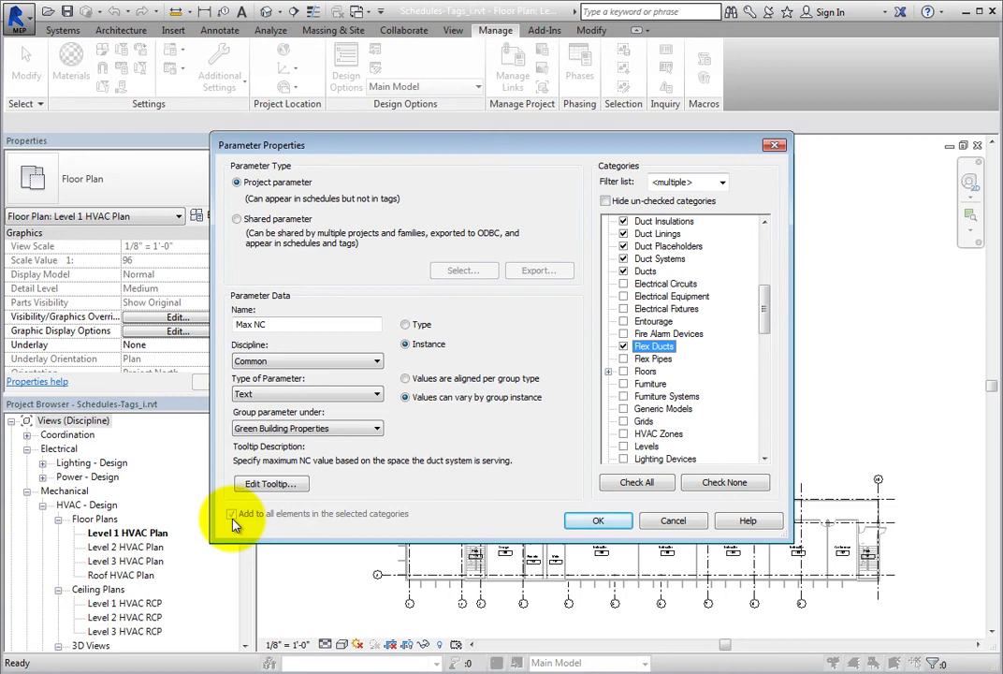
left_click(615, 527)
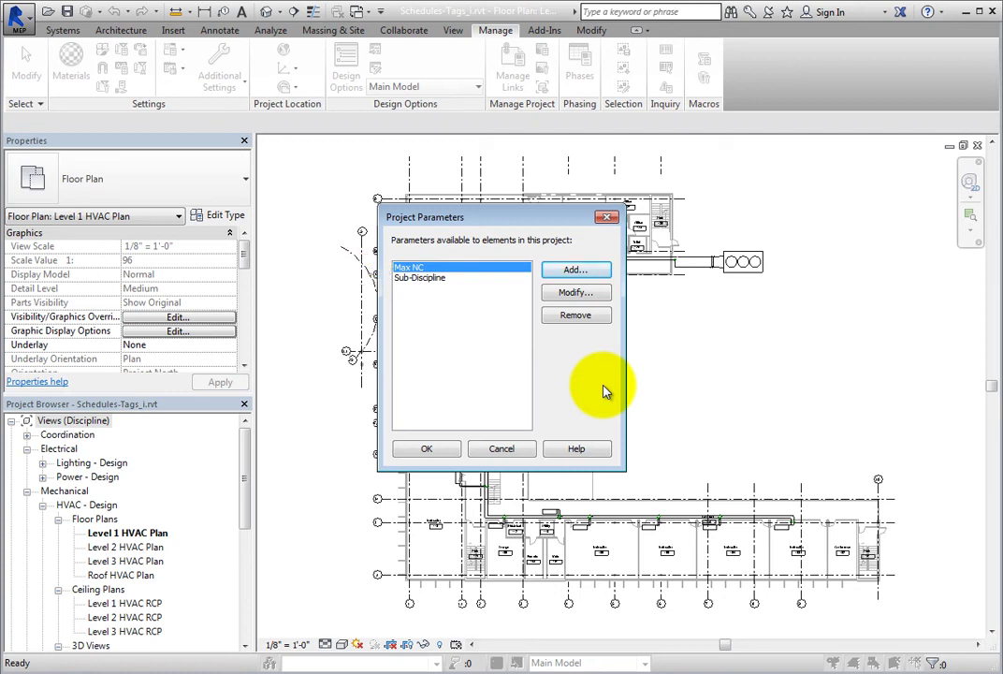
left_click(444, 457)
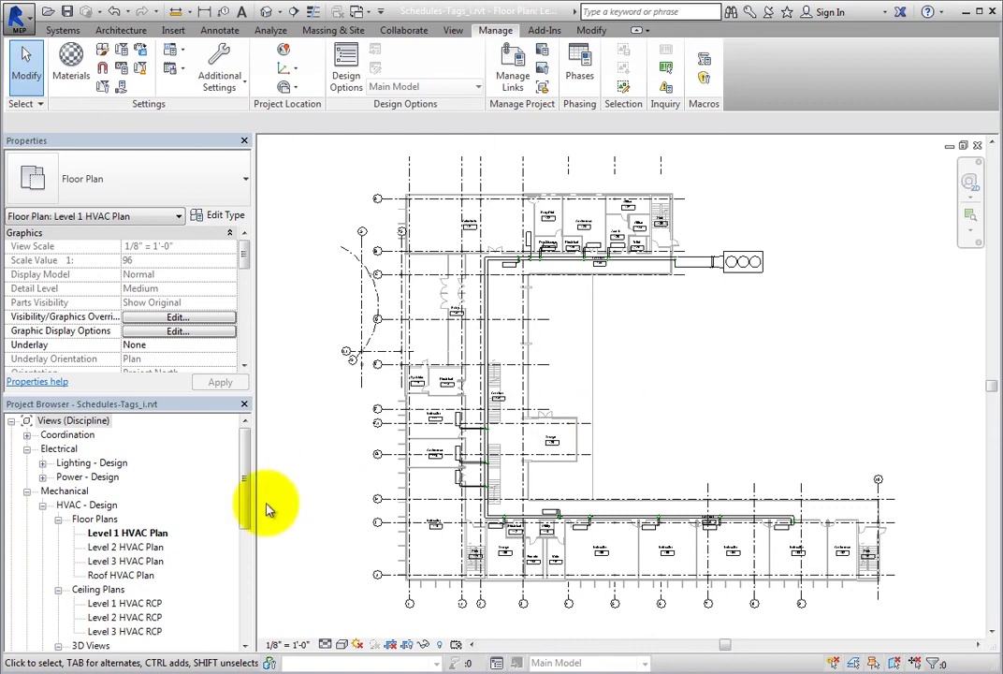
Step: Open the Level 2 HVAC Plan and bring up the WSHP-2-1 duct system from the duct between rooms 203 and 202
left_click(152, 549)
double_click(152, 549)
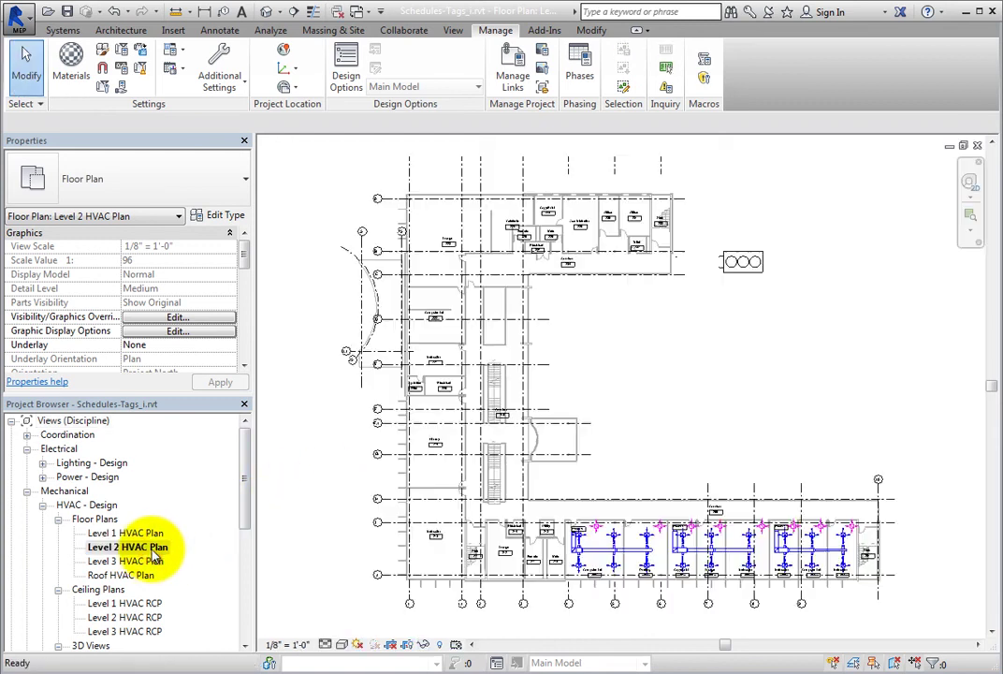
scroll(826, 608, "up", 5)
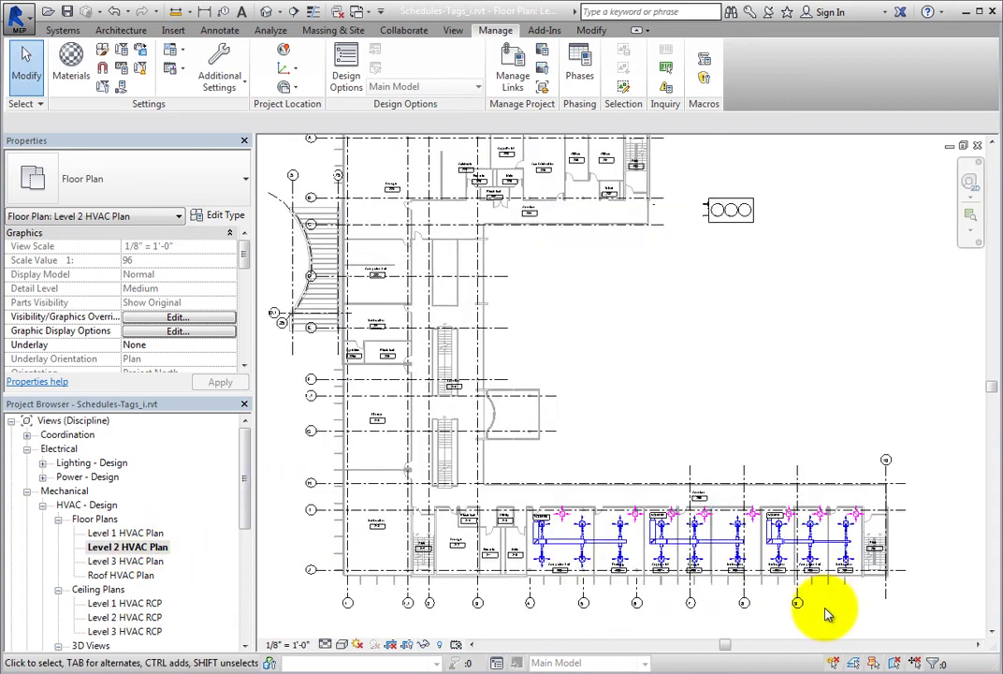
middle_click_drag(862, 589, 721, 605)
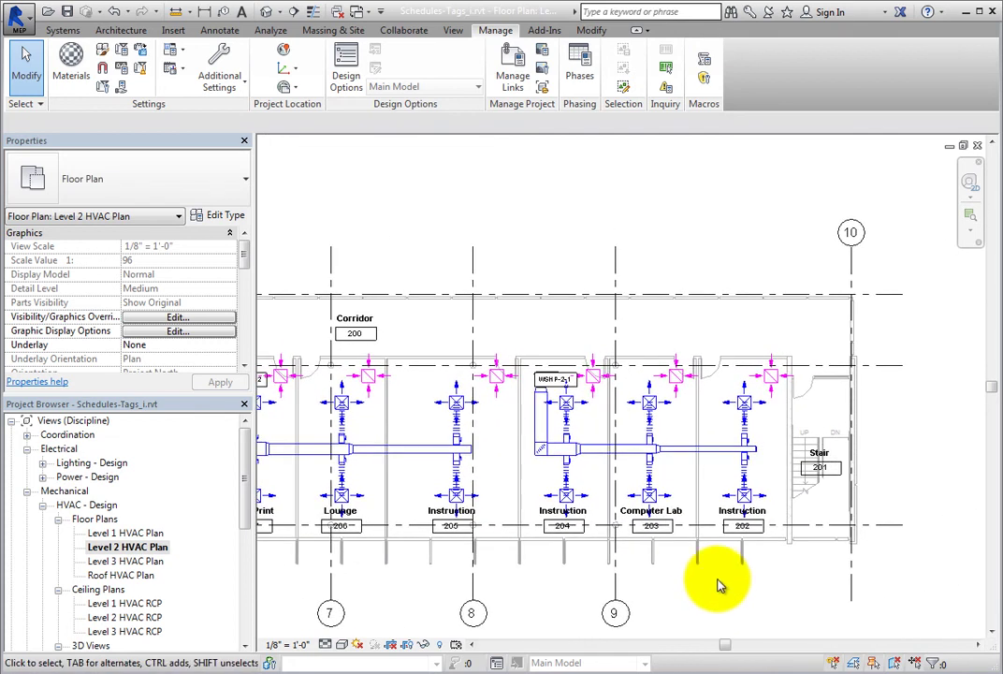
left_click(687, 452)
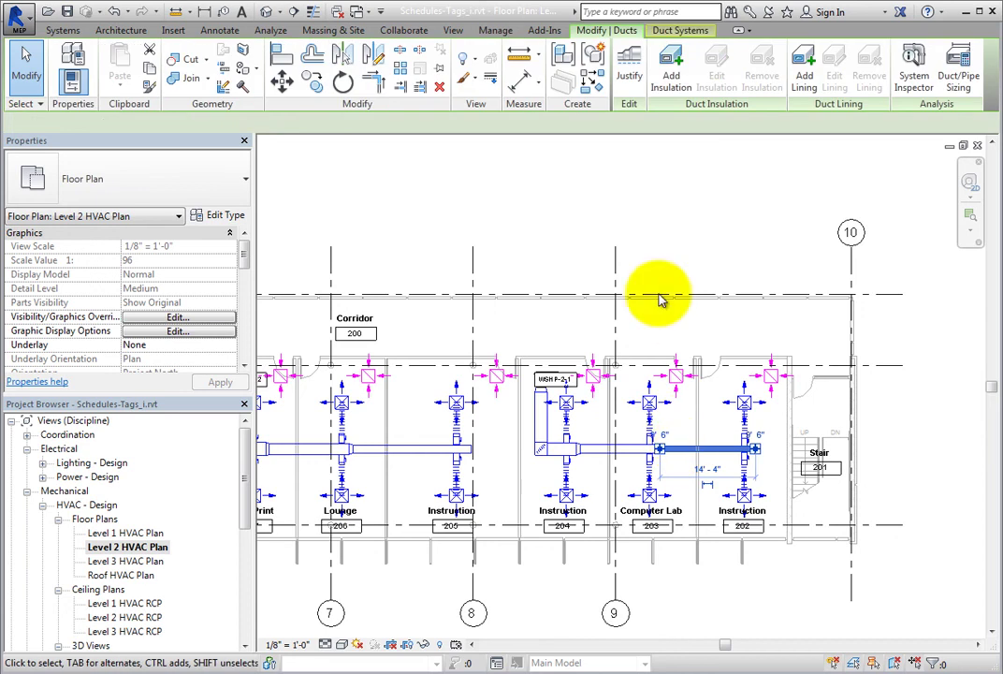
left_click(688, 38)
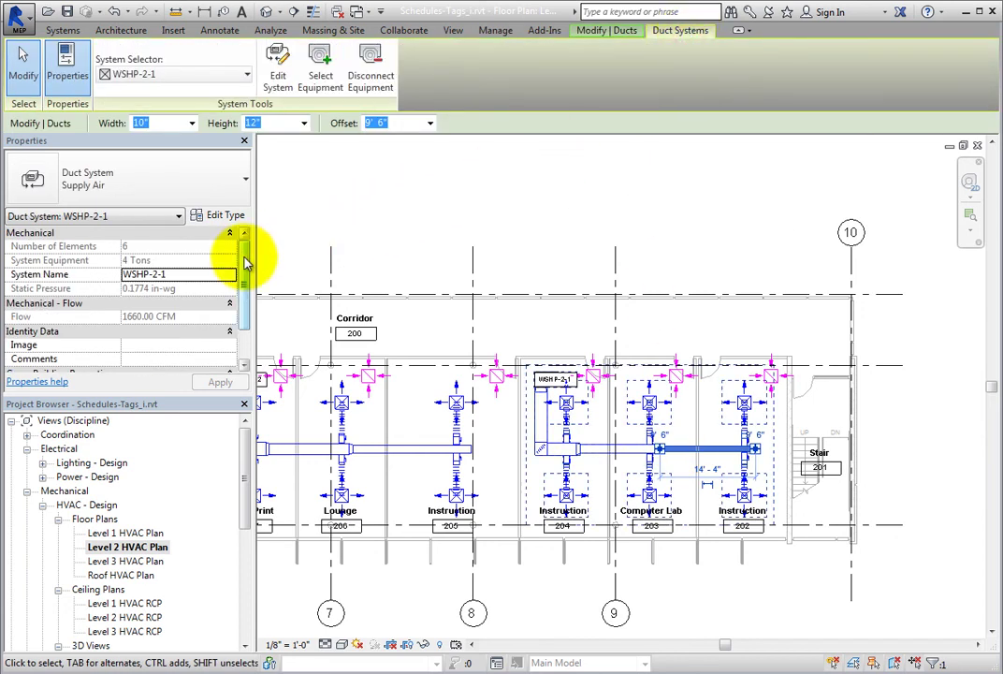
Step: Set the WSHP-2-1 supply air system's Max NC value to 40 and deselect it
left_click_drag(249, 253, 242, 285)
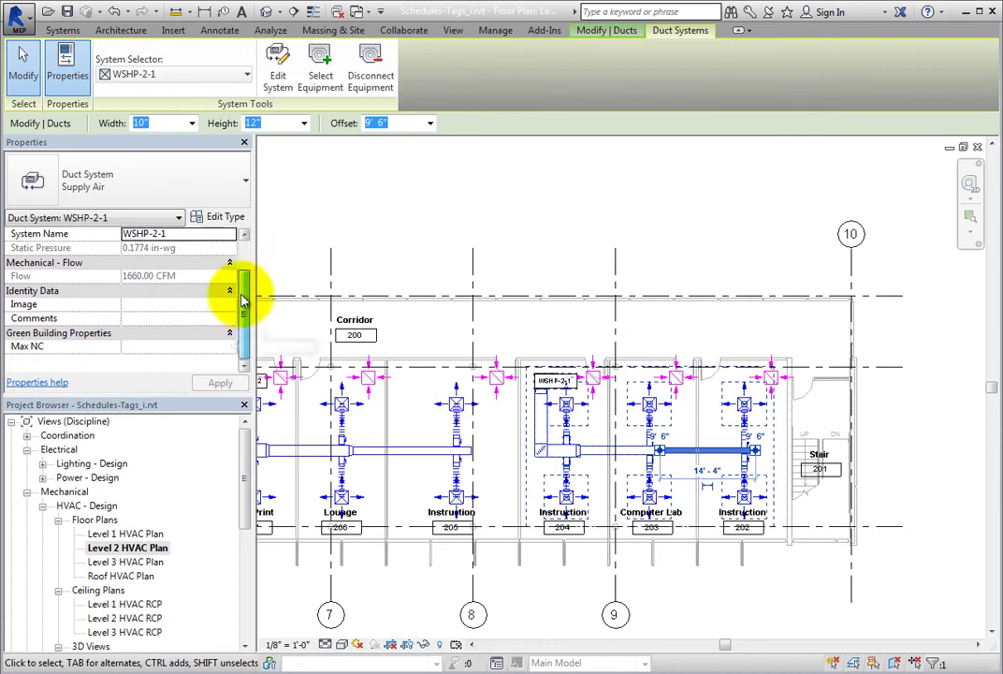
left_click(178, 348)
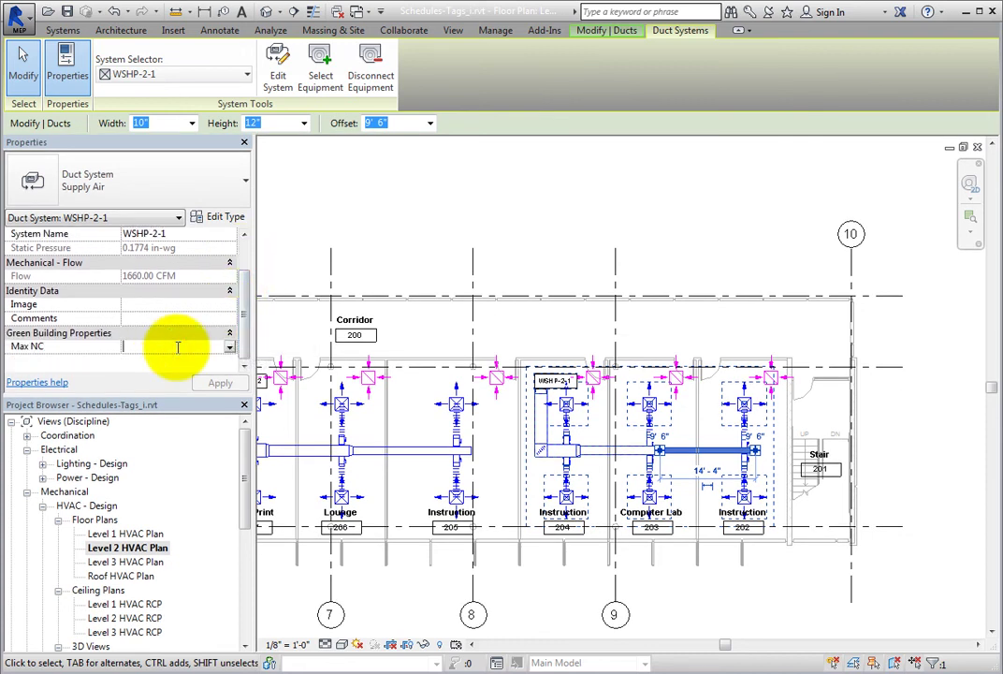
mouse_move(51, 354)
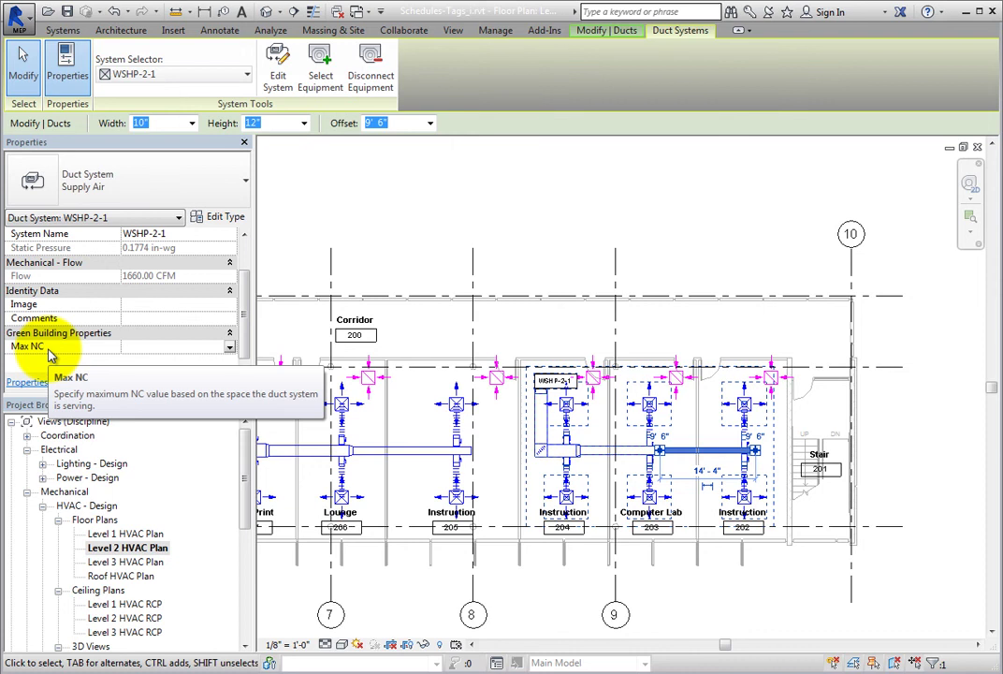
left_click(137, 348)
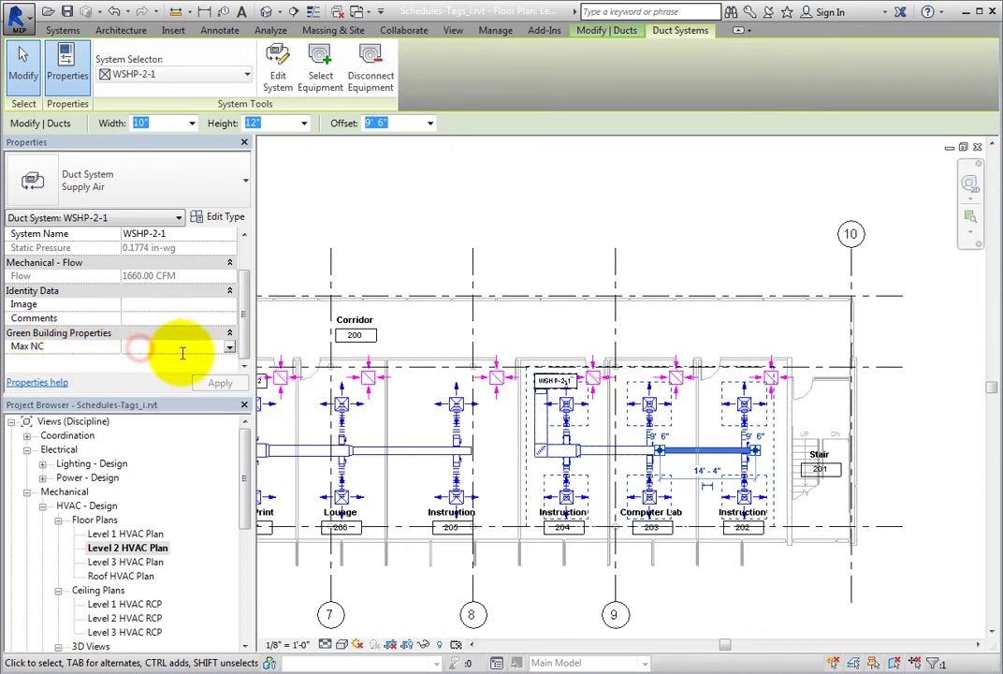
type("40")
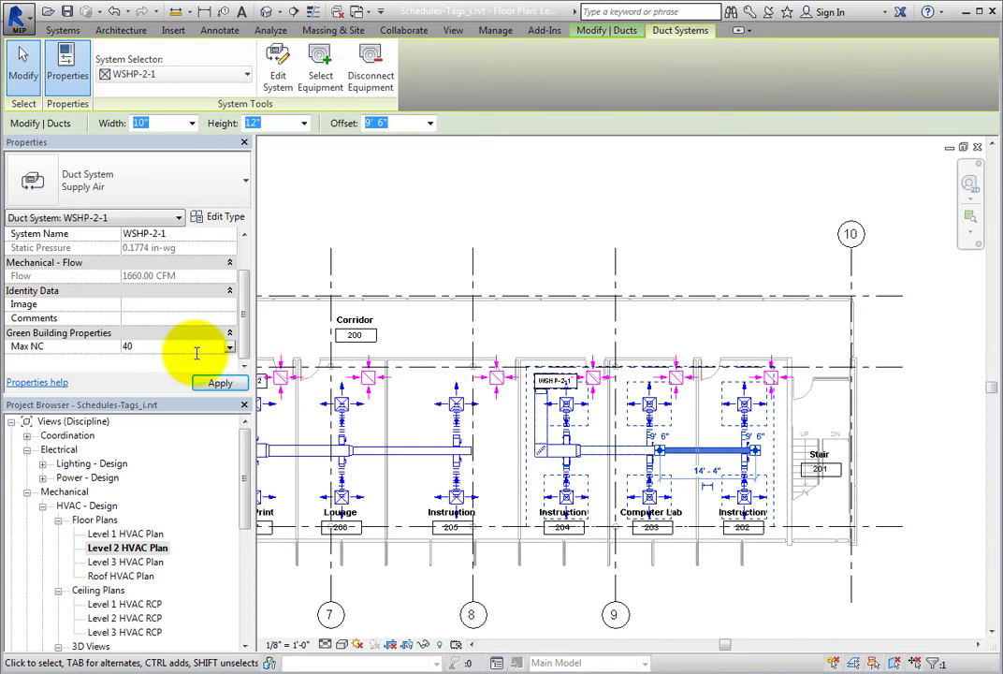
left_click(452, 253)
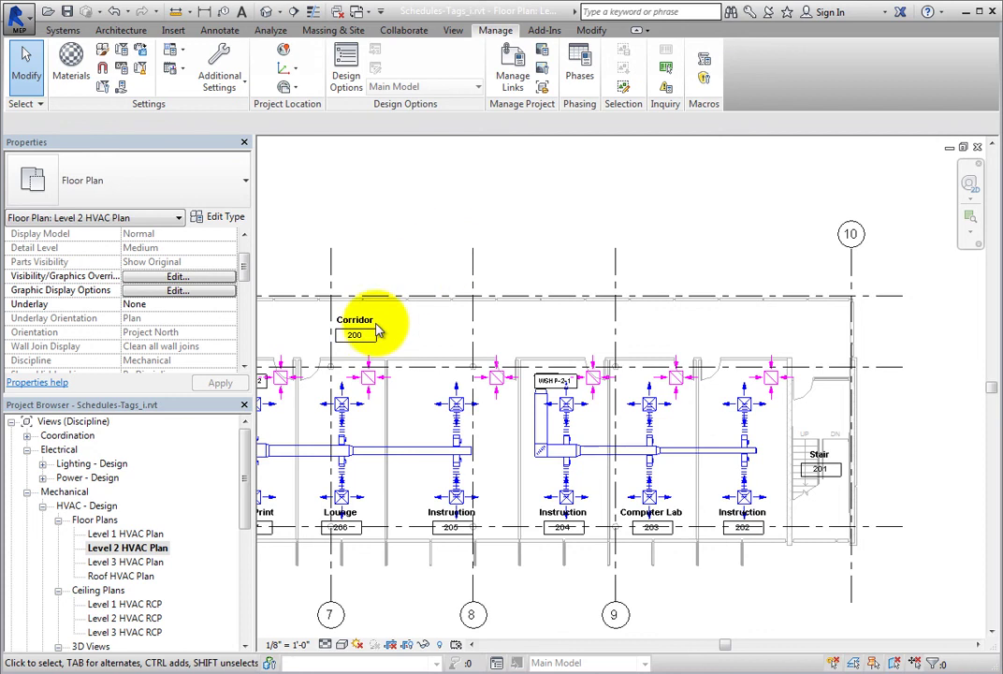
Step: Create a new schedule for the Duct Systems category with the default name Duct System Schedule
left_click_drag(241, 457, 235, 555)
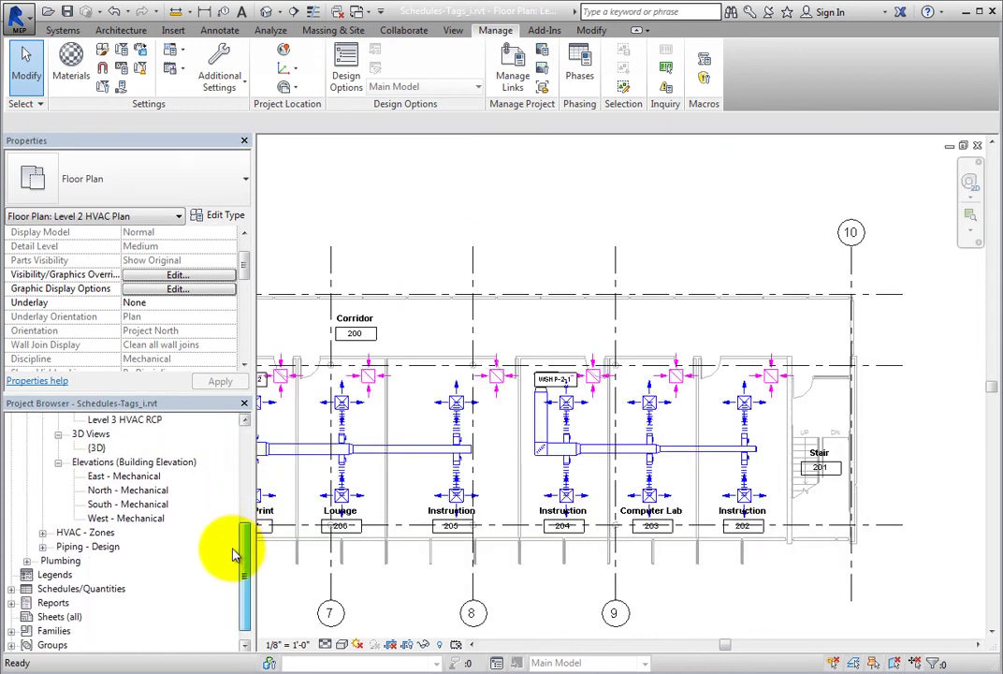
right_click(65, 590)
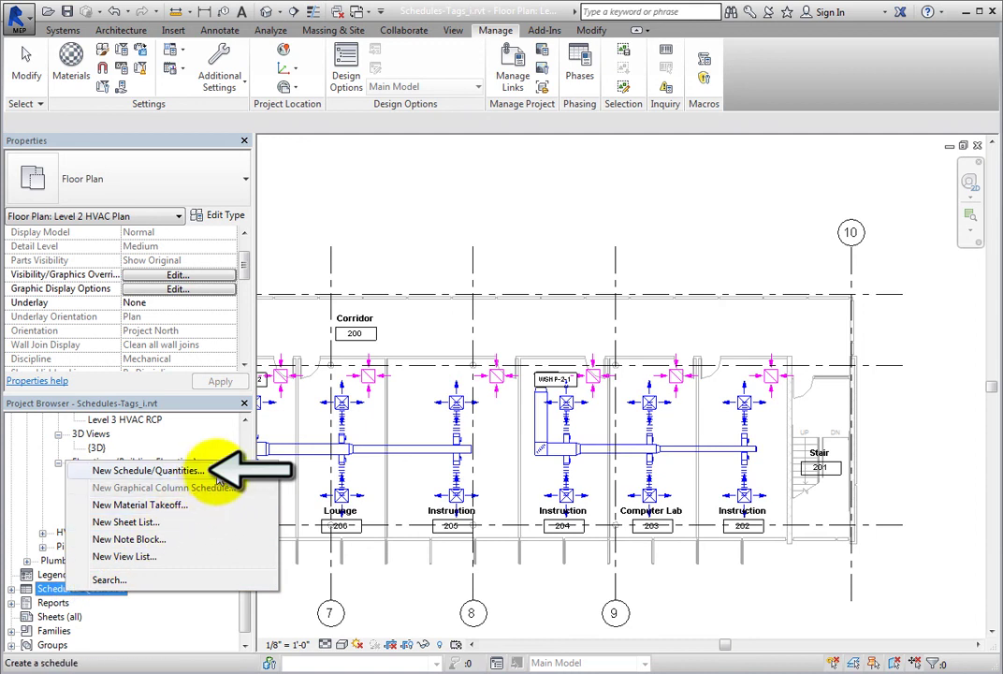
left_click(211, 471)
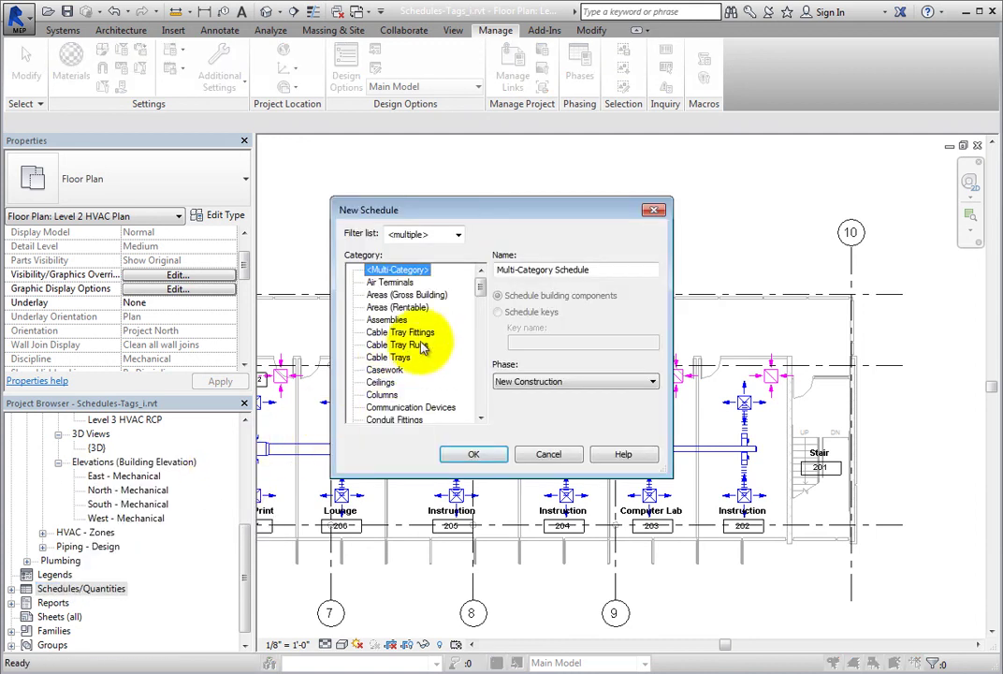
left_click_drag(479, 281, 479, 320)
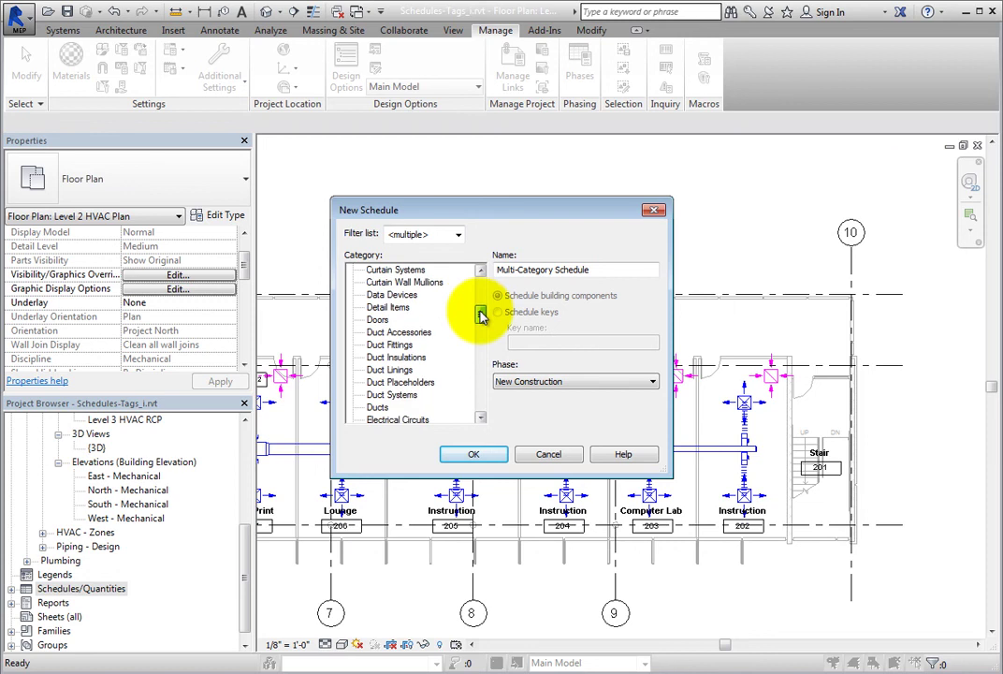
left_click(405, 395)
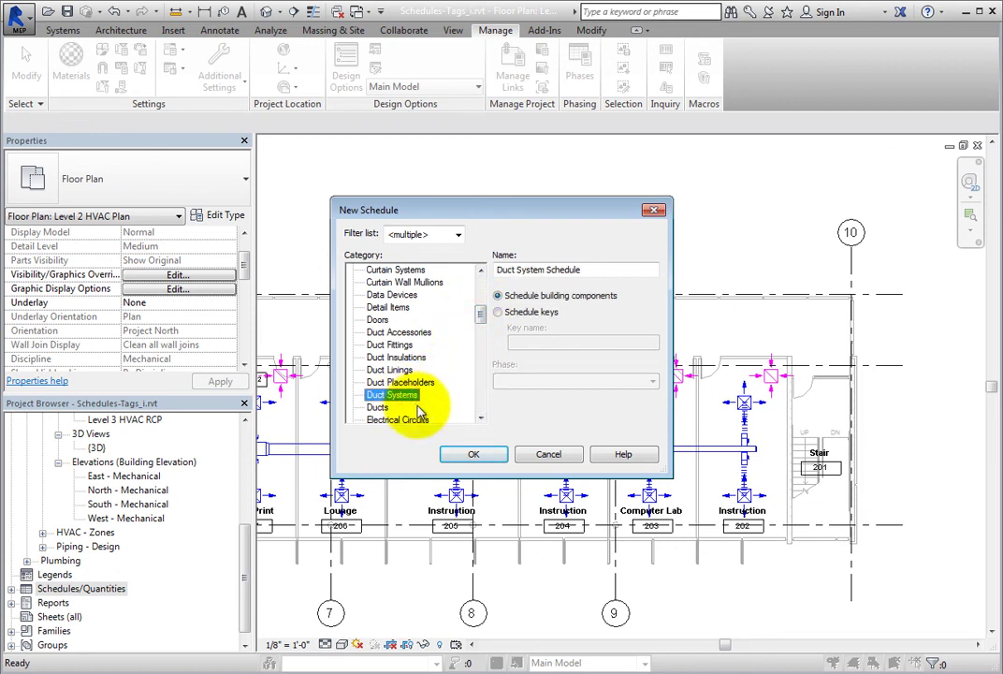
left_click(494, 456)
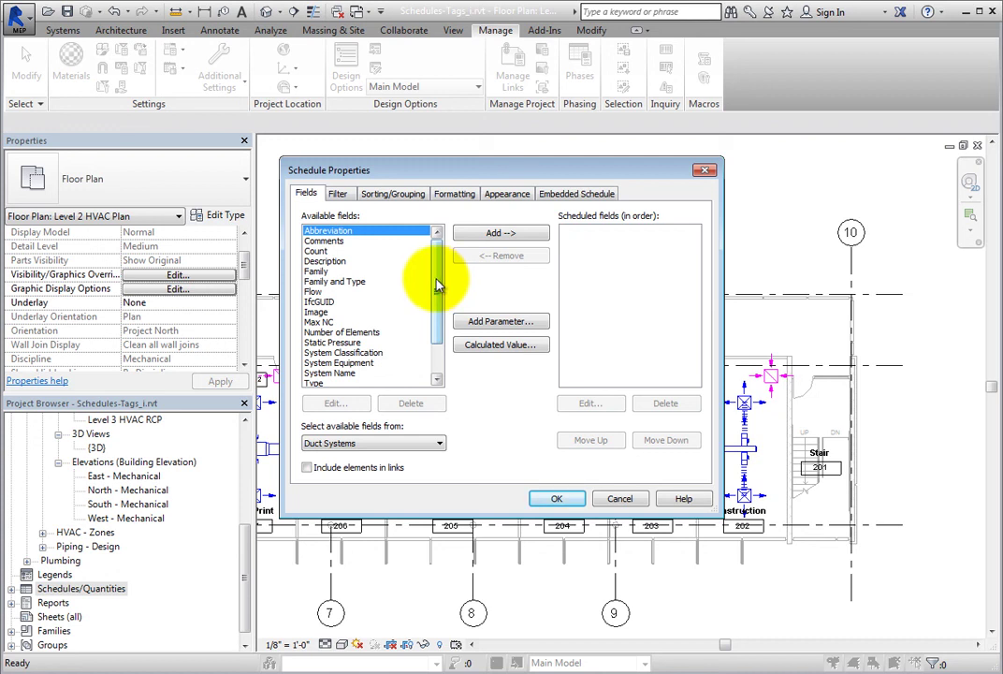
Step: Add the System Name, Family and Type, and Max NC fields to the schedule and widen its Family and Type column
left_click(358, 372)
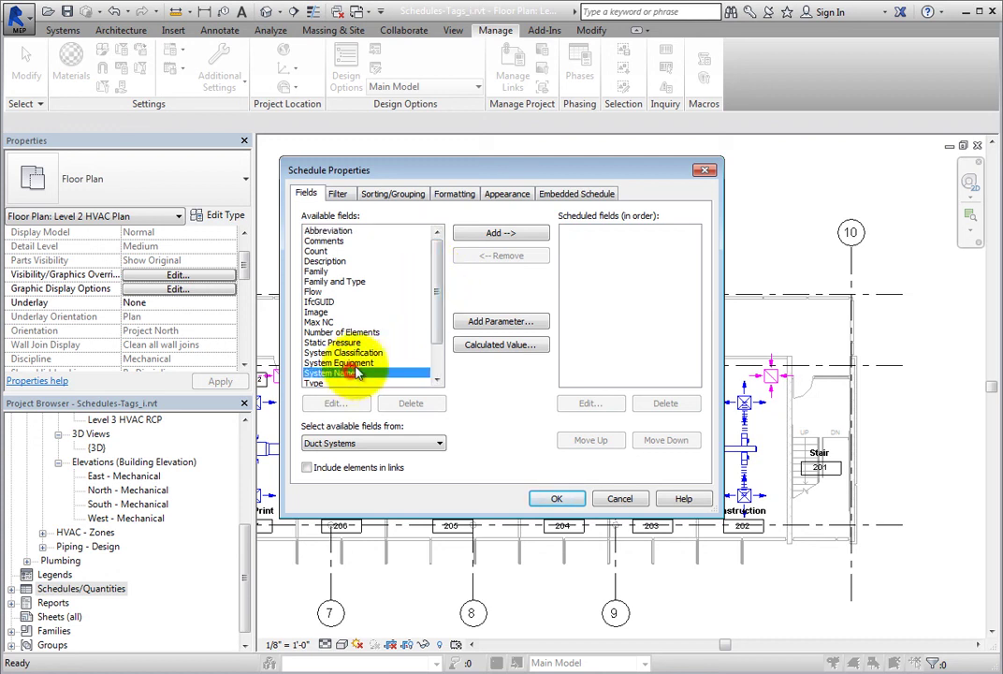
left_click(485, 236)
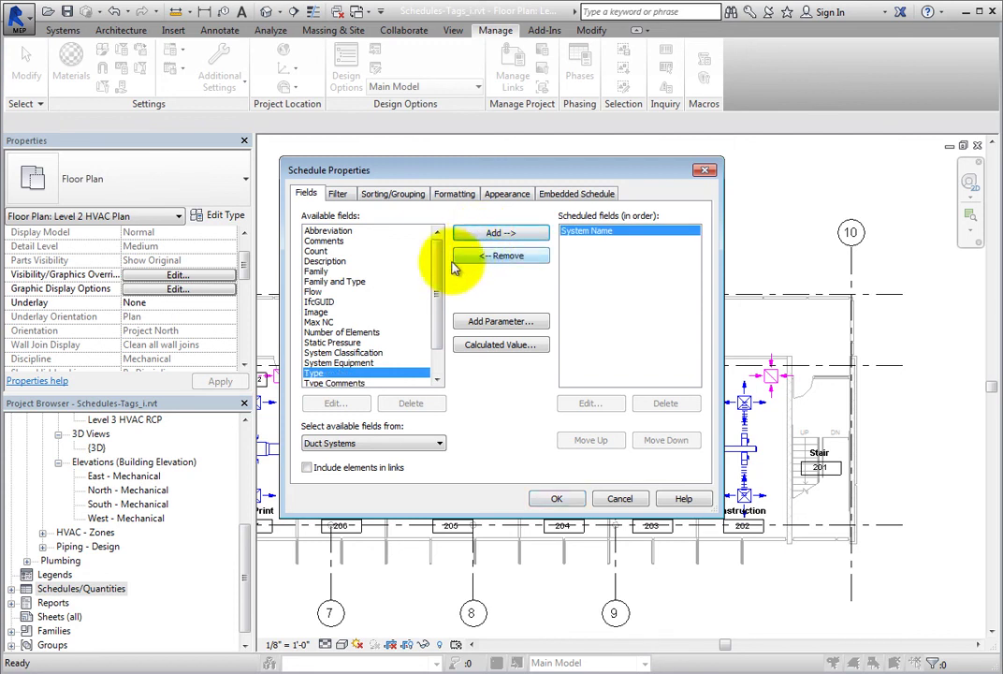
left_click(370, 281)
left_click(475, 240)
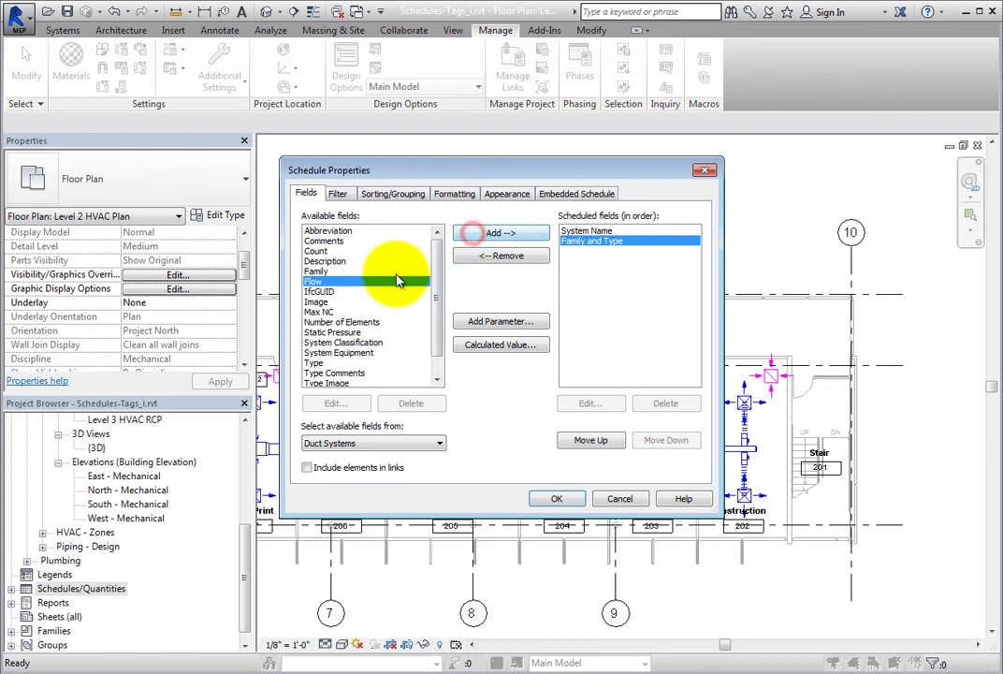
left_click(379, 311)
left_click(506, 232)
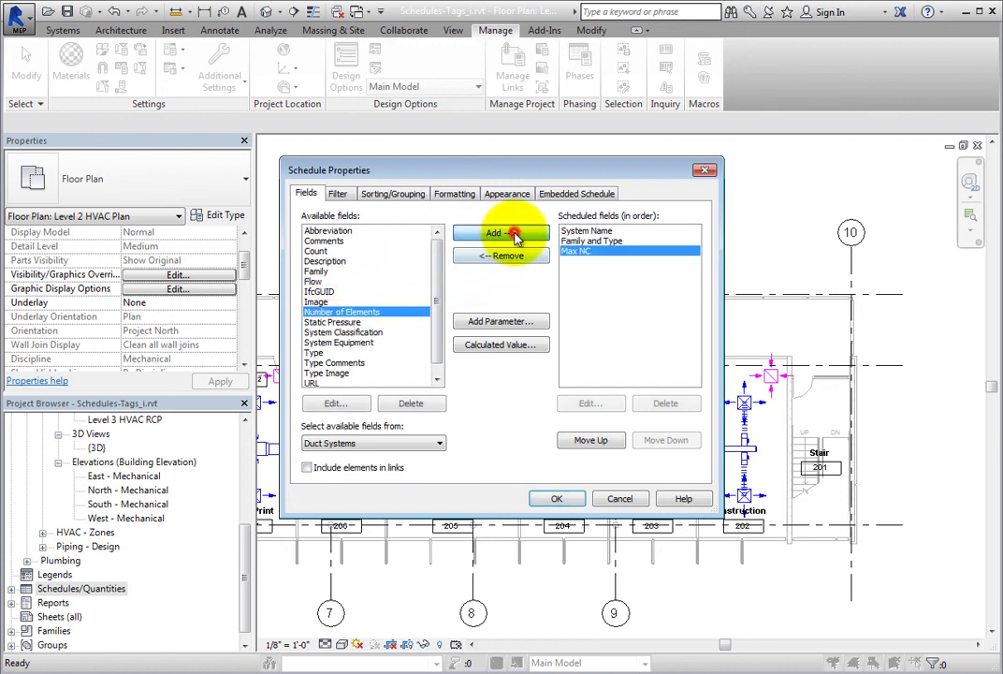
left_click(557, 496)
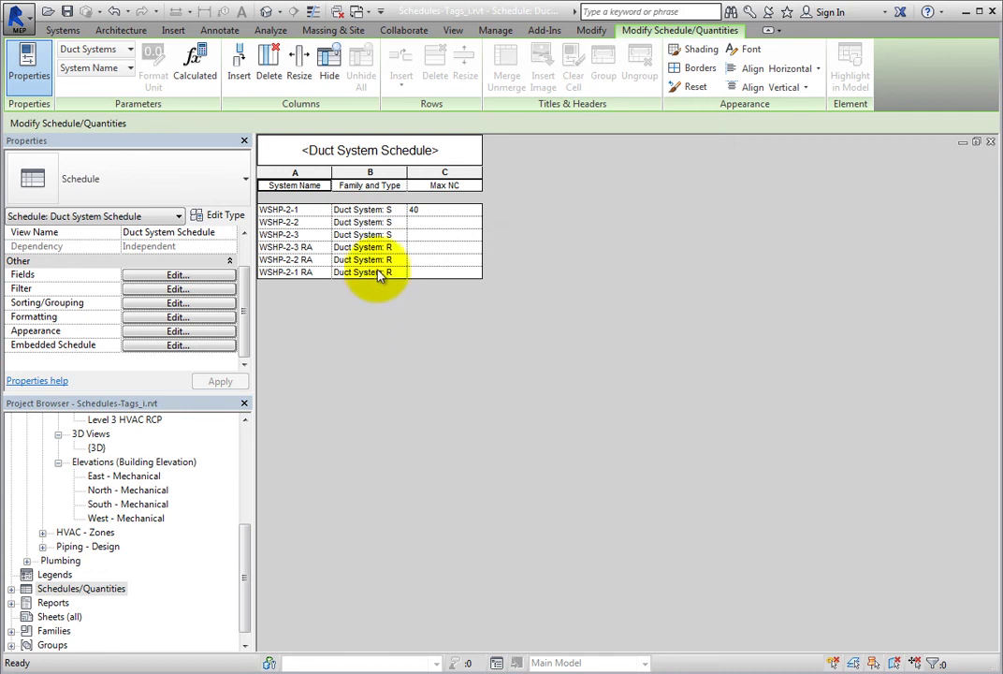
left_click_drag(407, 173, 463, 171)
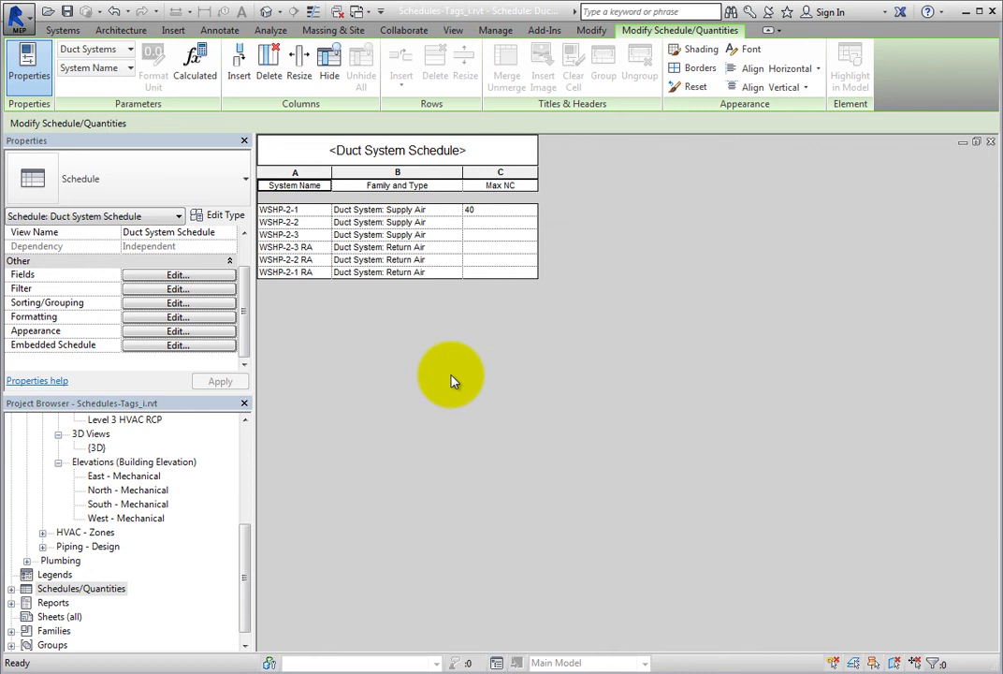
Step: Check the Max NC cells of the three supply air systems in the schedule without entering values
left_click(489, 224)
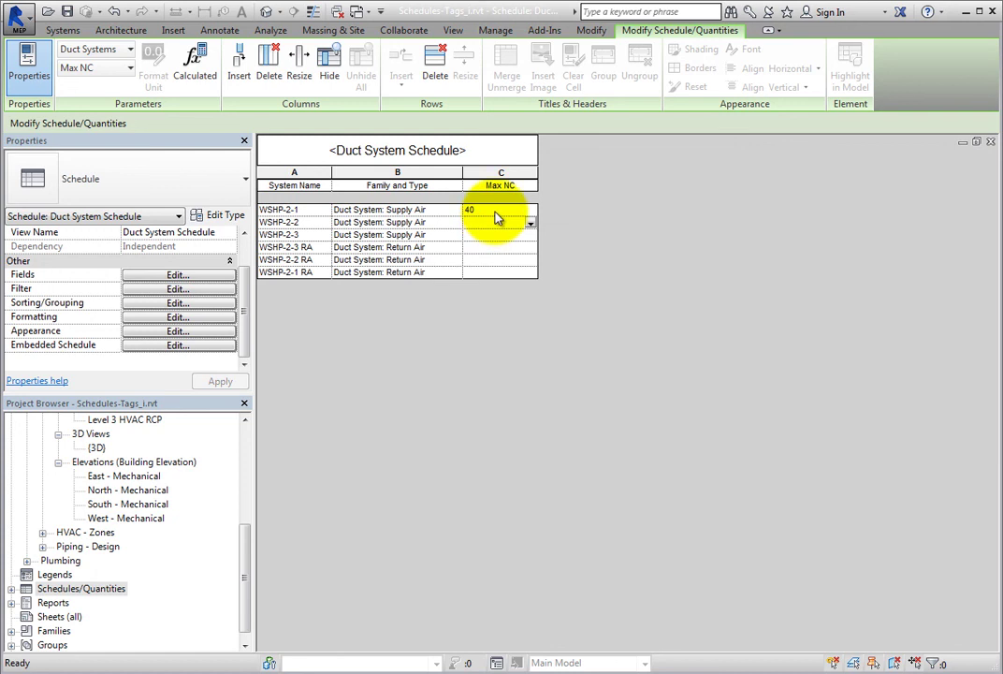
left_click(497, 210)
left_click(493, 226)
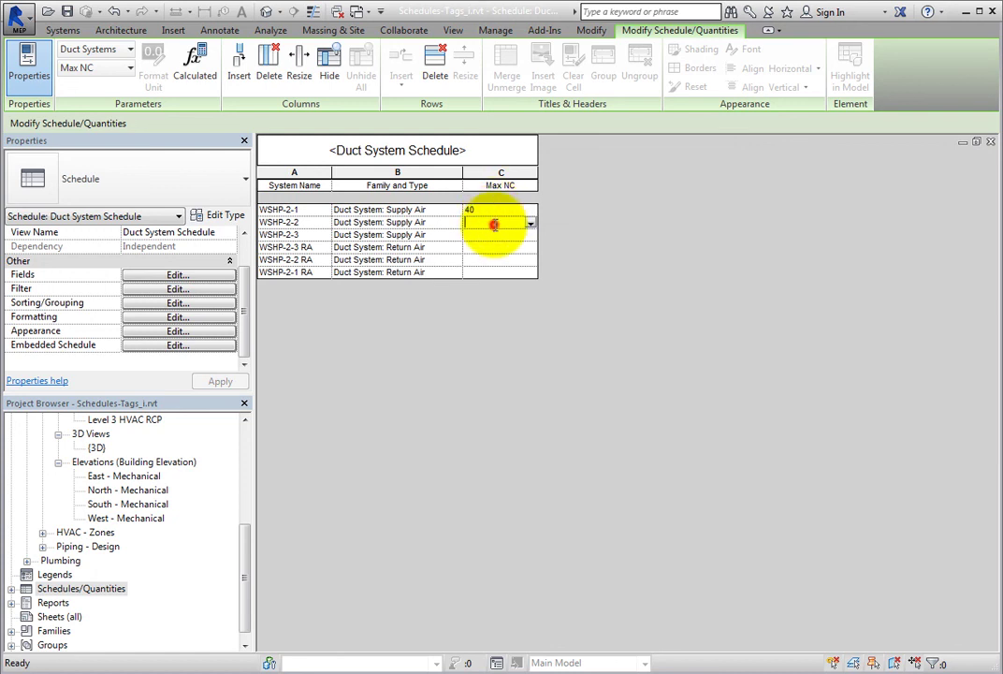
left_click(490, 234)
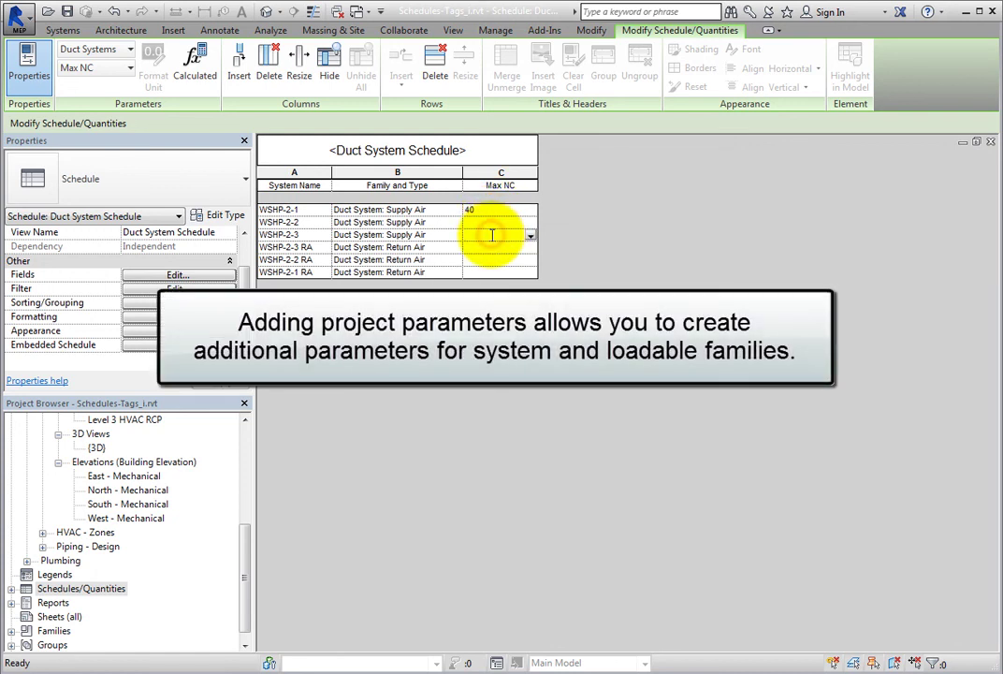